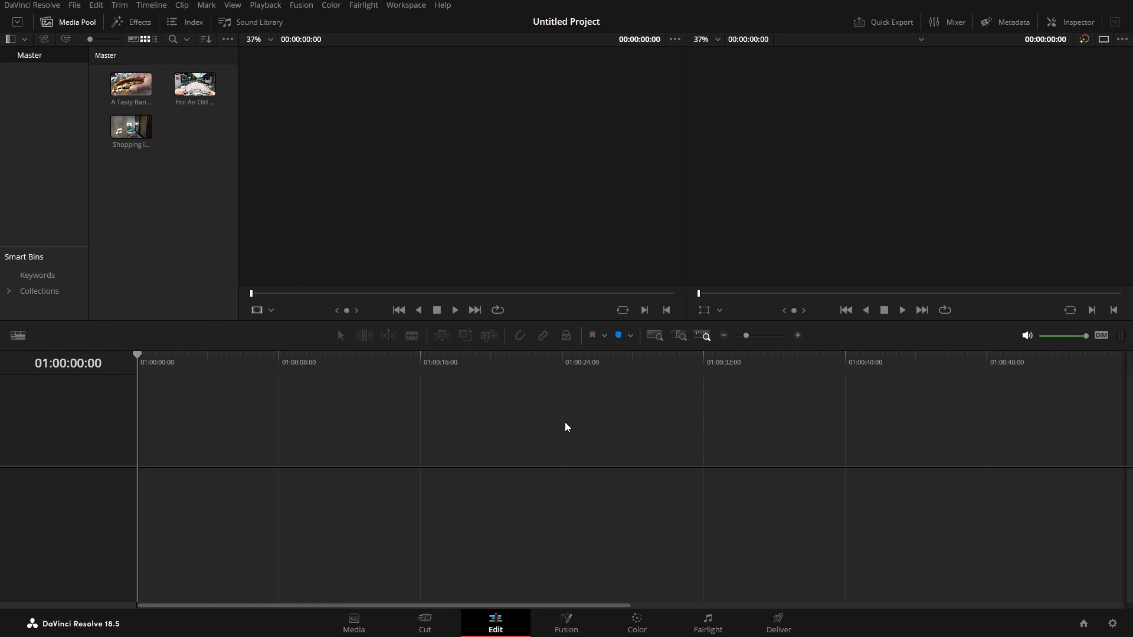
Create a timeline from the clip "A Tasty Banh Mi, and a $3 Grocery Haul in Vietnam!!.mp4"
left_click(116, 87)
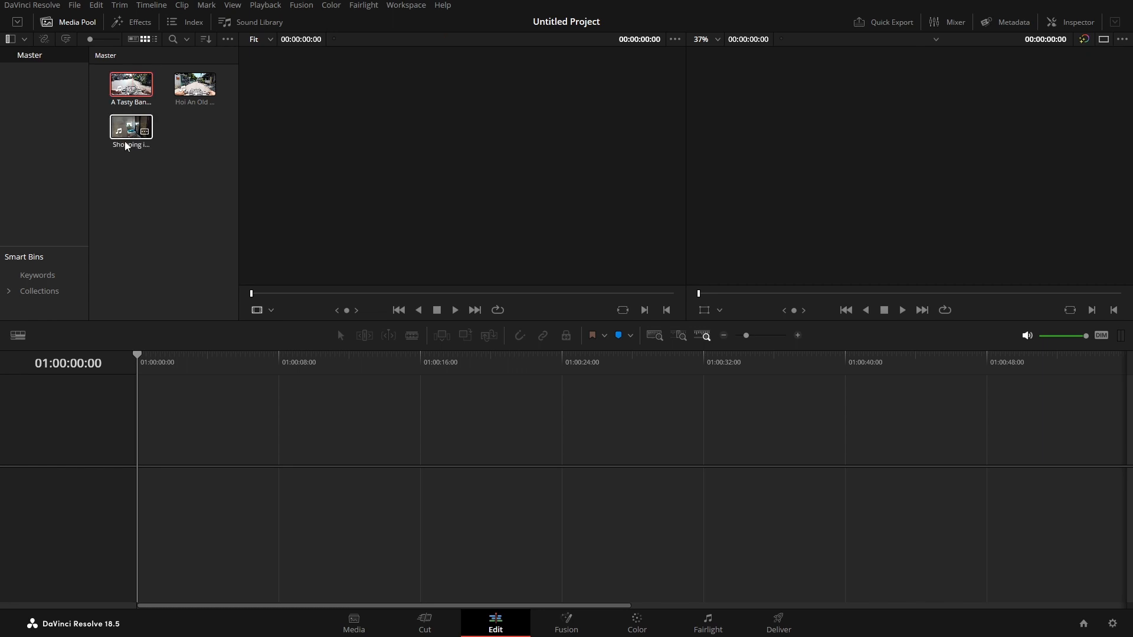
key("F9")
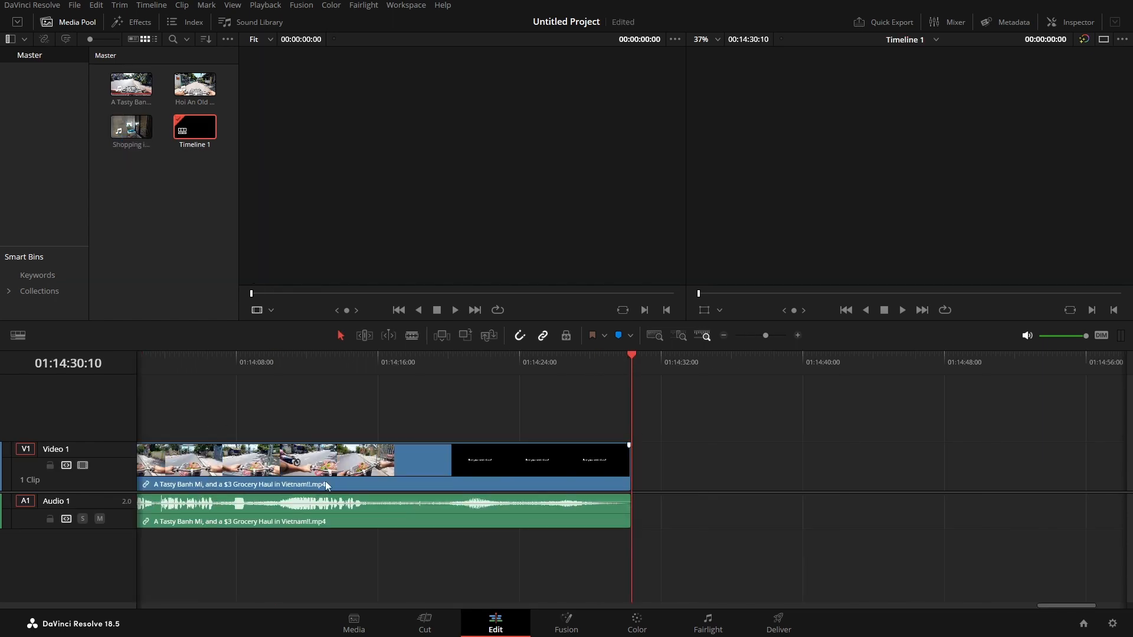
Increase the heights of the Video 1 and Audio 1 tracks so their thumbnails and waveform show larger
left_click(654, 336)
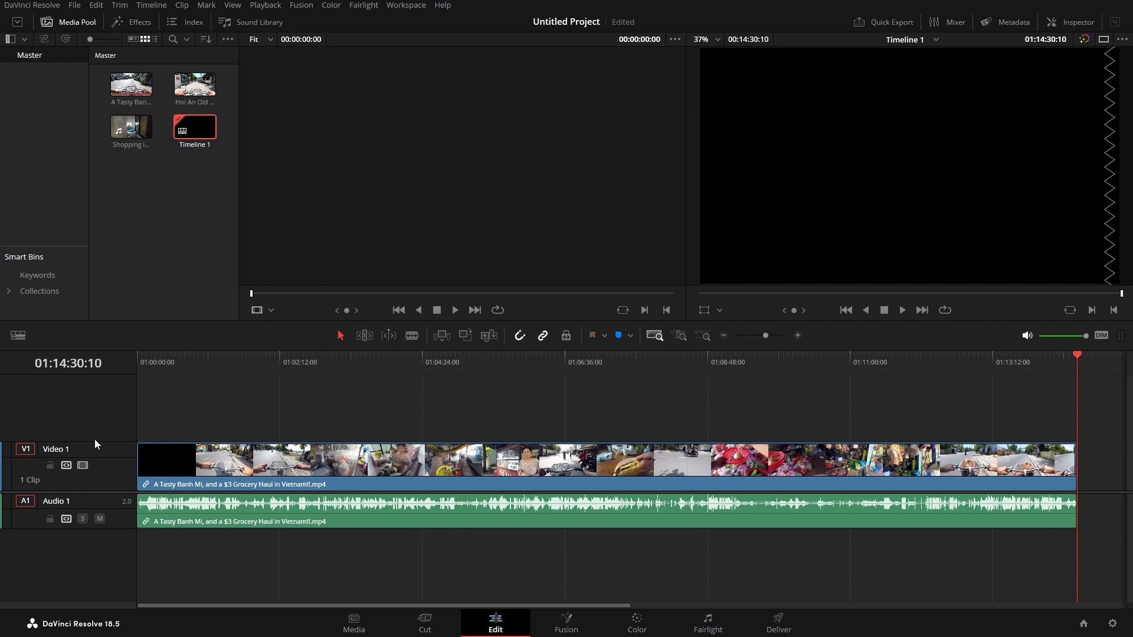
left_click_drag(95, 441, 93, 434)
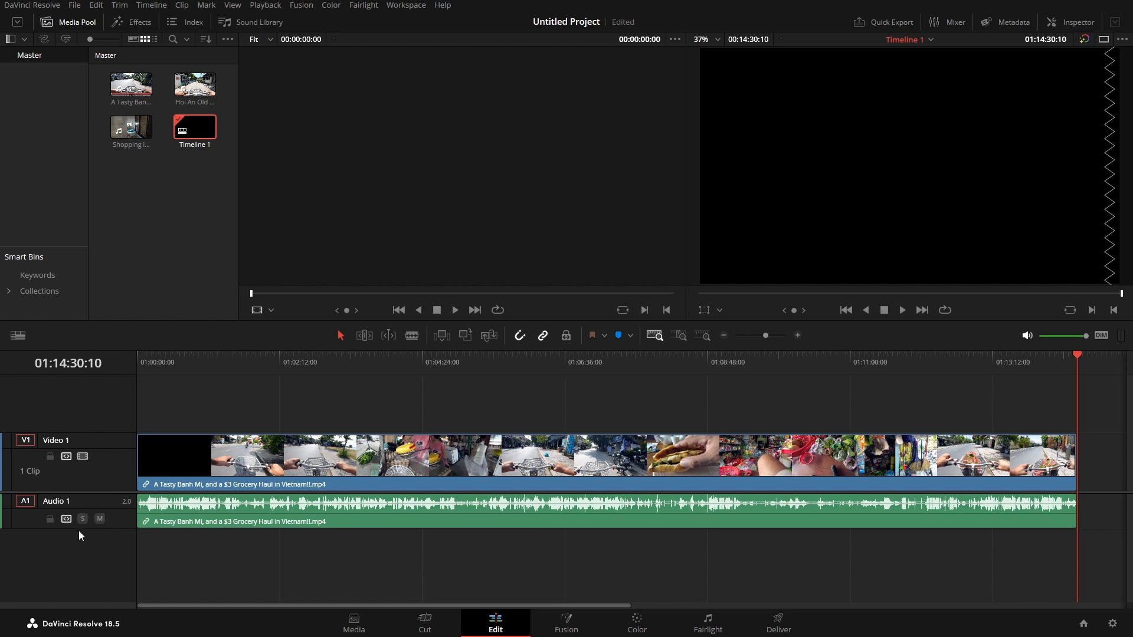
left_click_drag(79, 528, 77, 545)
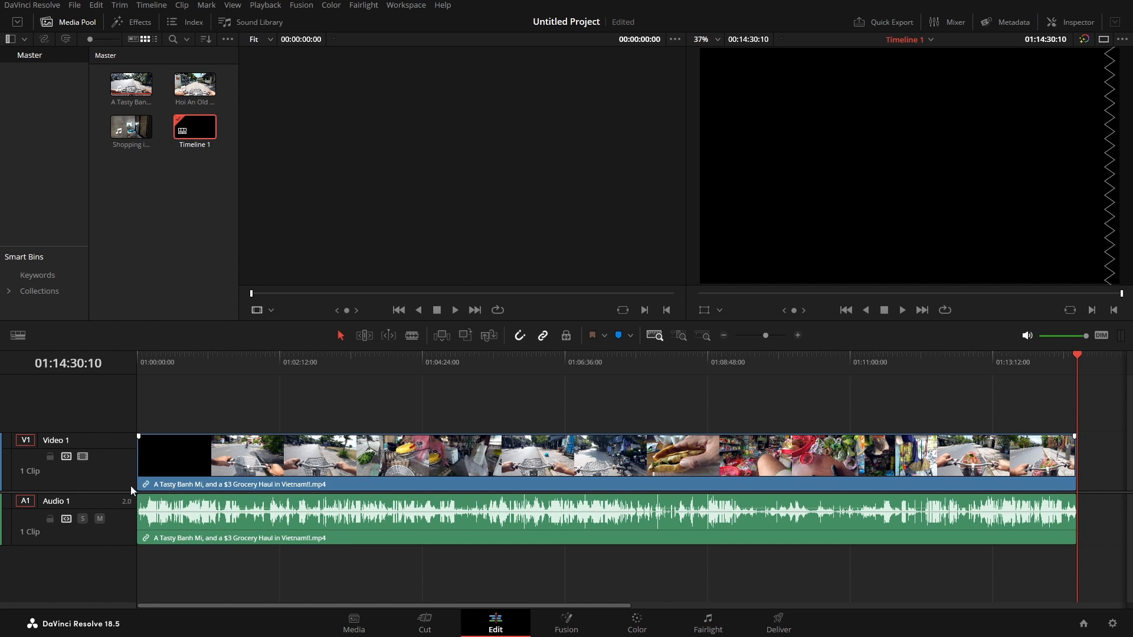
Change the Video 1 track color to Orange and the Audio 1 track color to Navy
right_click(106, 470)
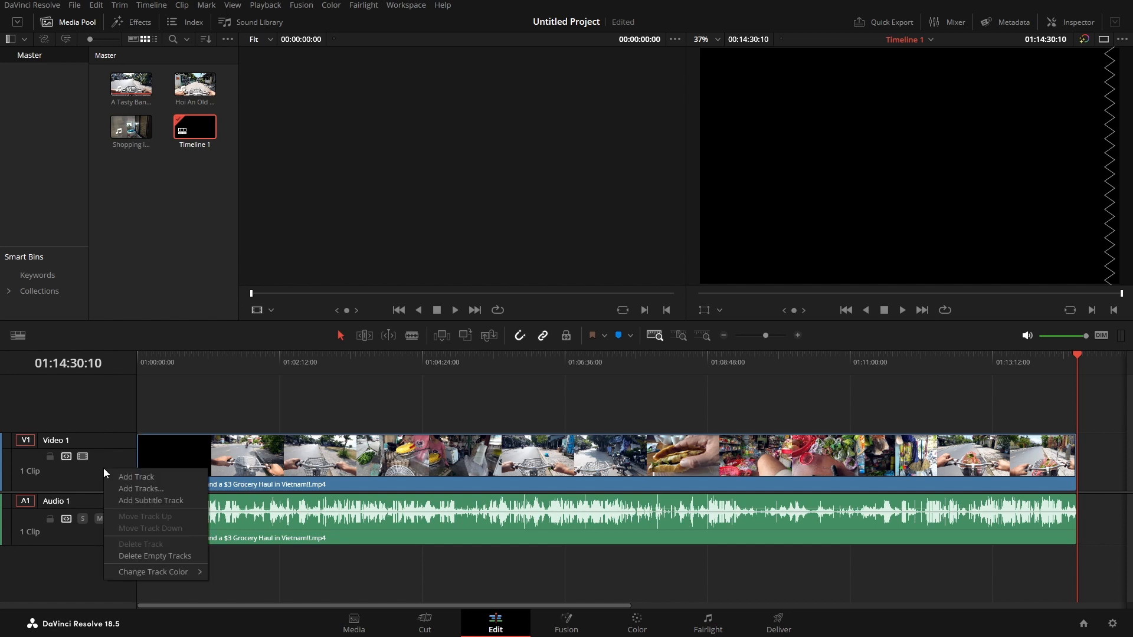
mouse_move(133, 574)
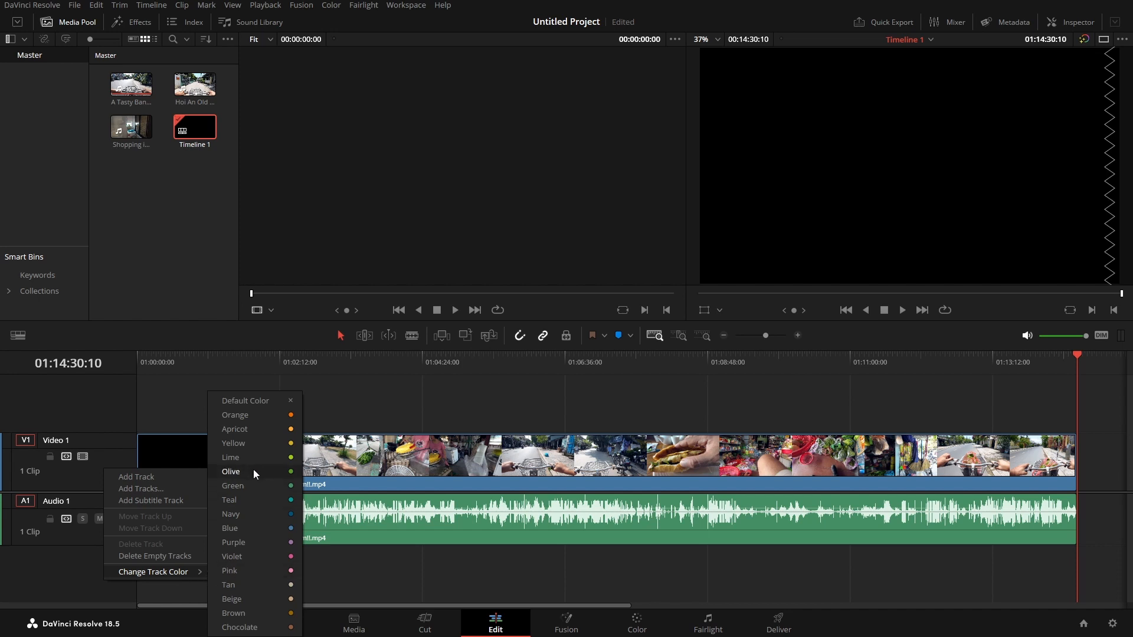
left_click(260, 414)
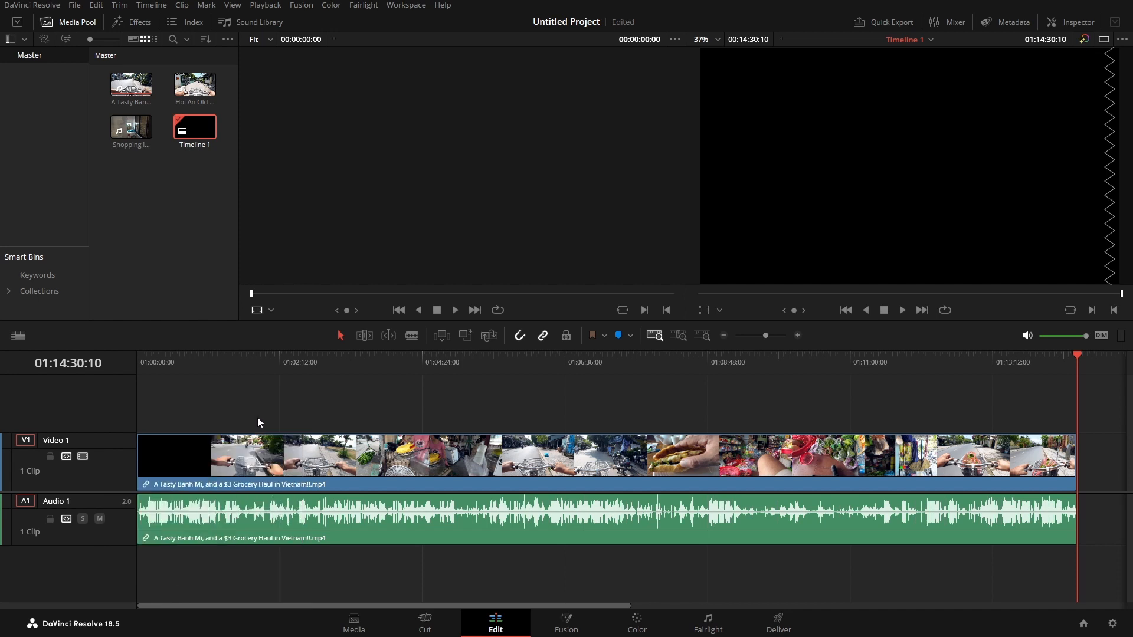
right_click(116, 533)
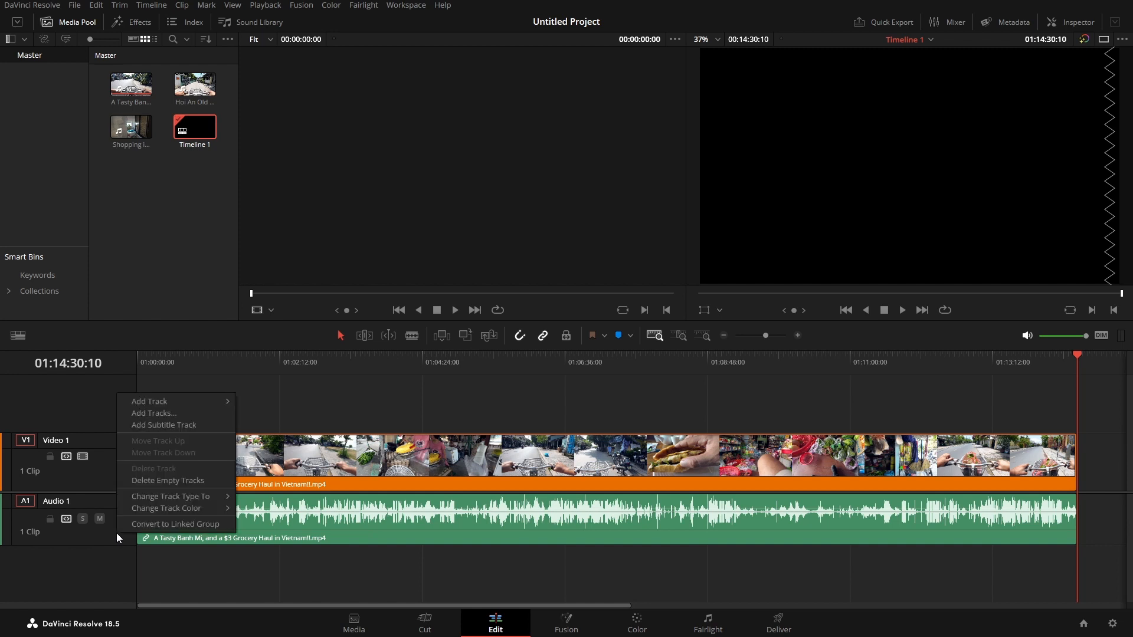
mouse_move(189, 509)
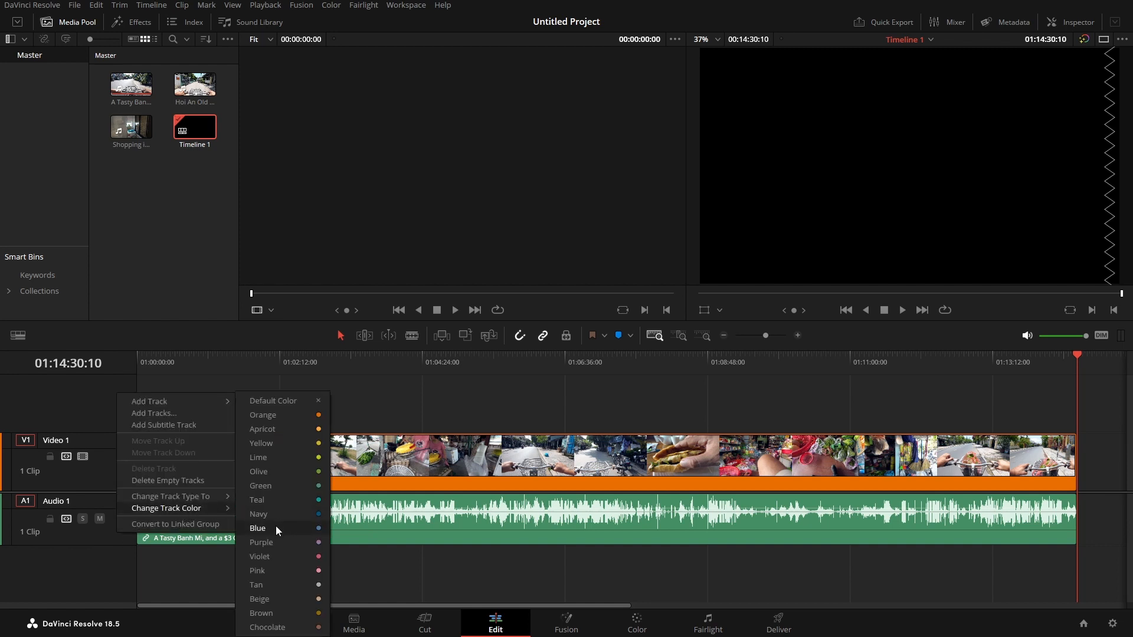
left_click(296, 515)
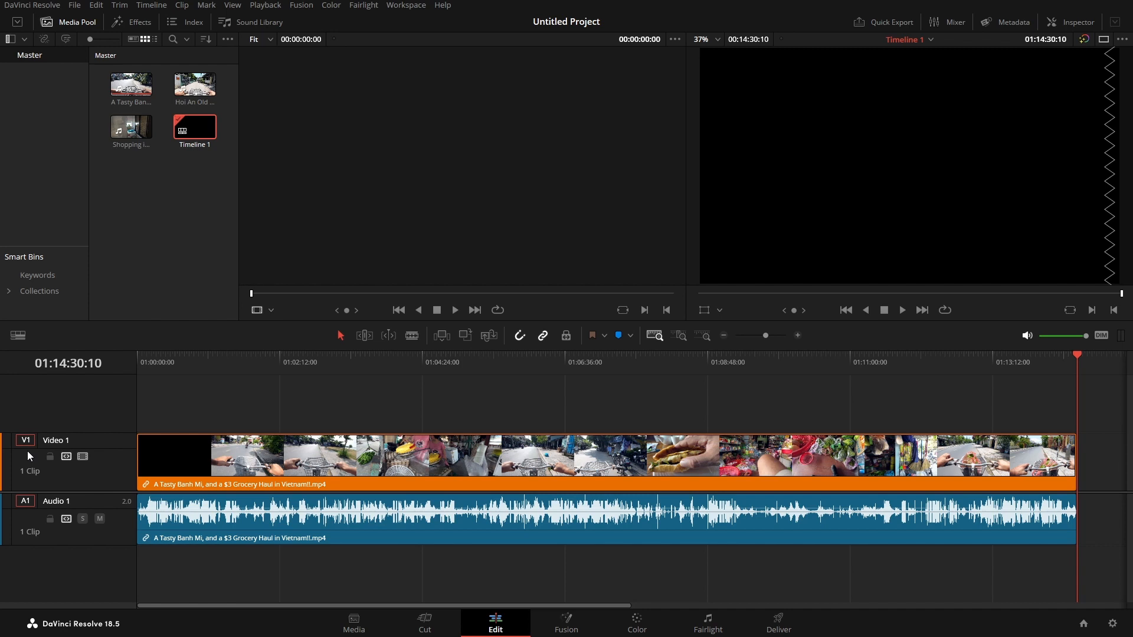
Place the "Hoi An Old Town - Virtual Tour.mp4" clip above Video 1 at the timeline start, on new Video 2 and Audio 2 tracks
double_click(188, 87)
left_click_drag(193, 94, 141, 395)
key("shift+z")
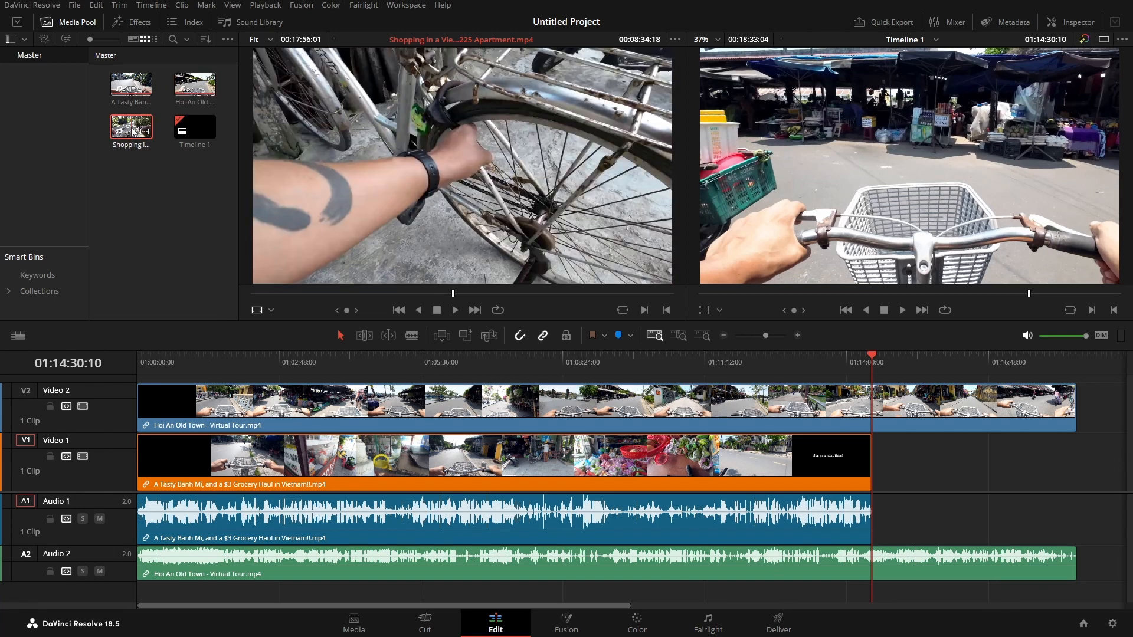
Try appending the "Shopping in a Vietnam Fishing Village" clip with Video 1 and Audio 1 as destinations, and undo it
left_click_drag(132, 127, 1066, 218)
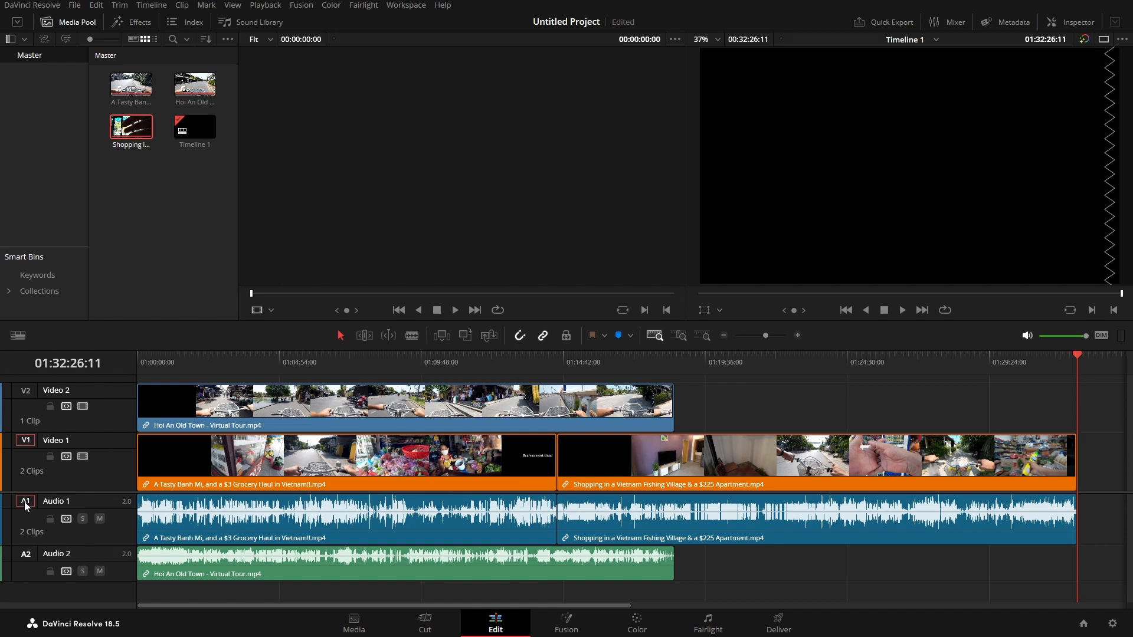
key("ctrl+z")
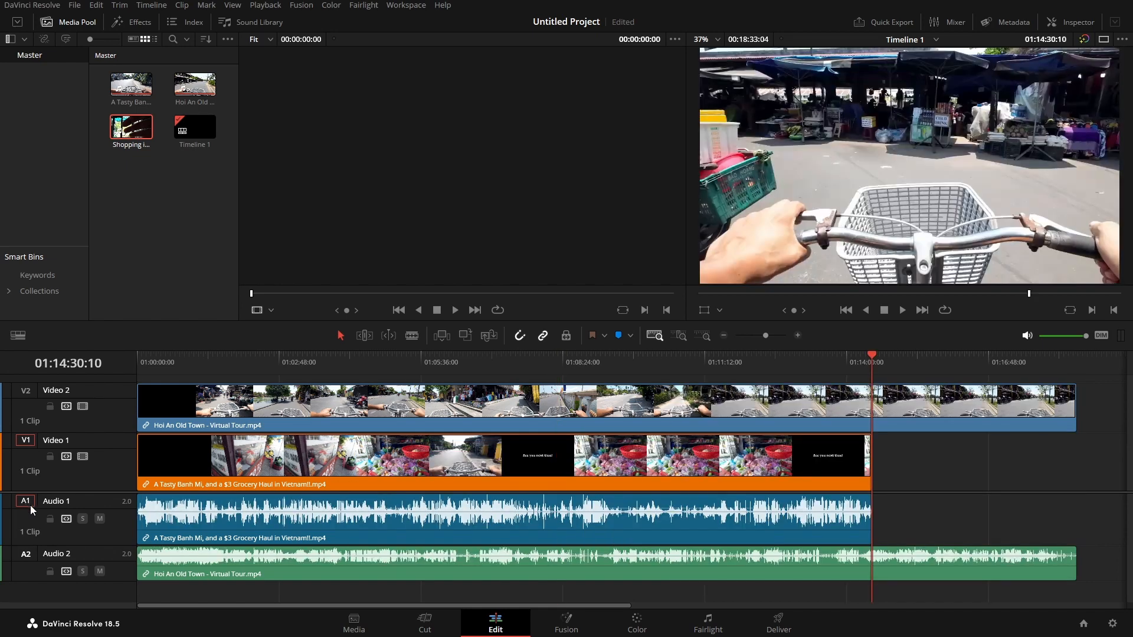
Set Video 2 as the video destination, try appending the Shopping clip with audio targeted to Audio 1, and remove it
left_click(26, 391)
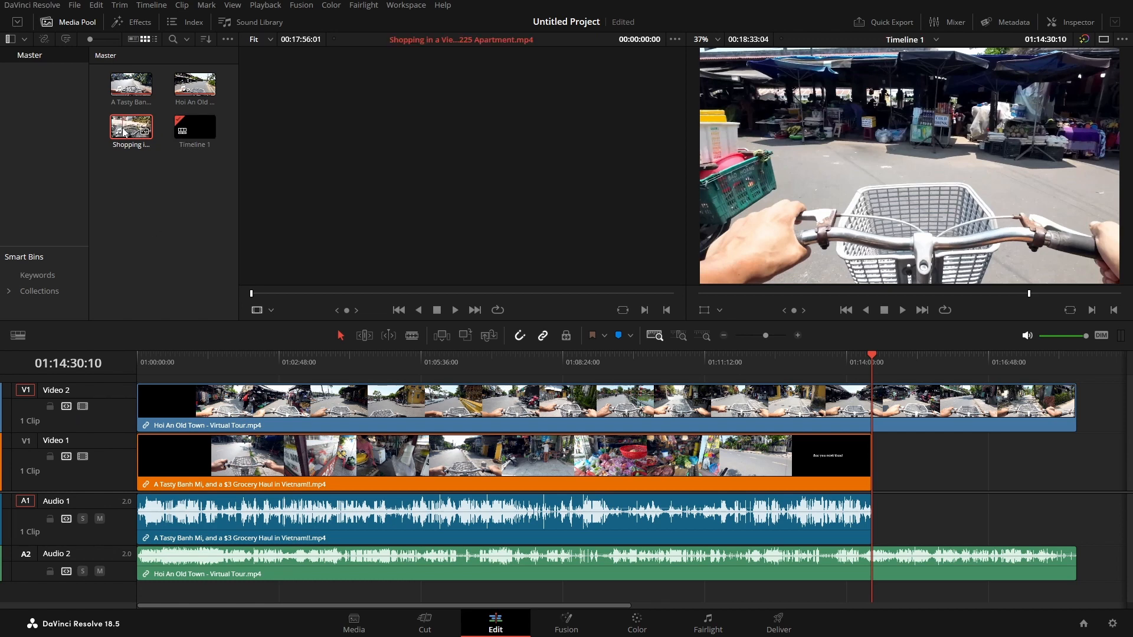
left_click_drag(131, 127, 1048, 215)
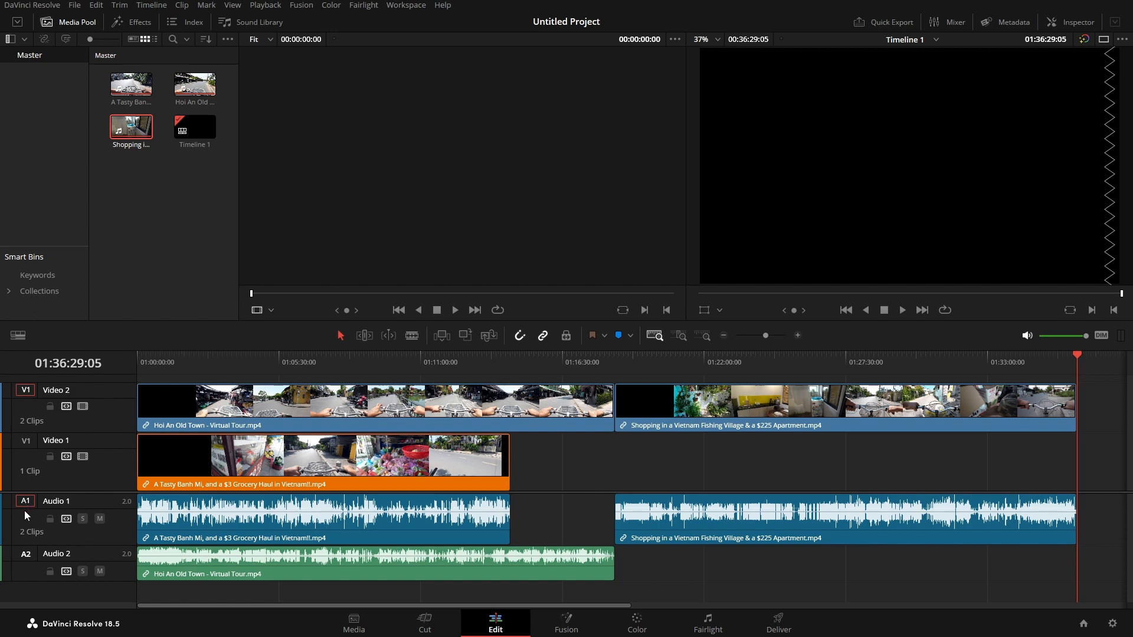
key("Delete")
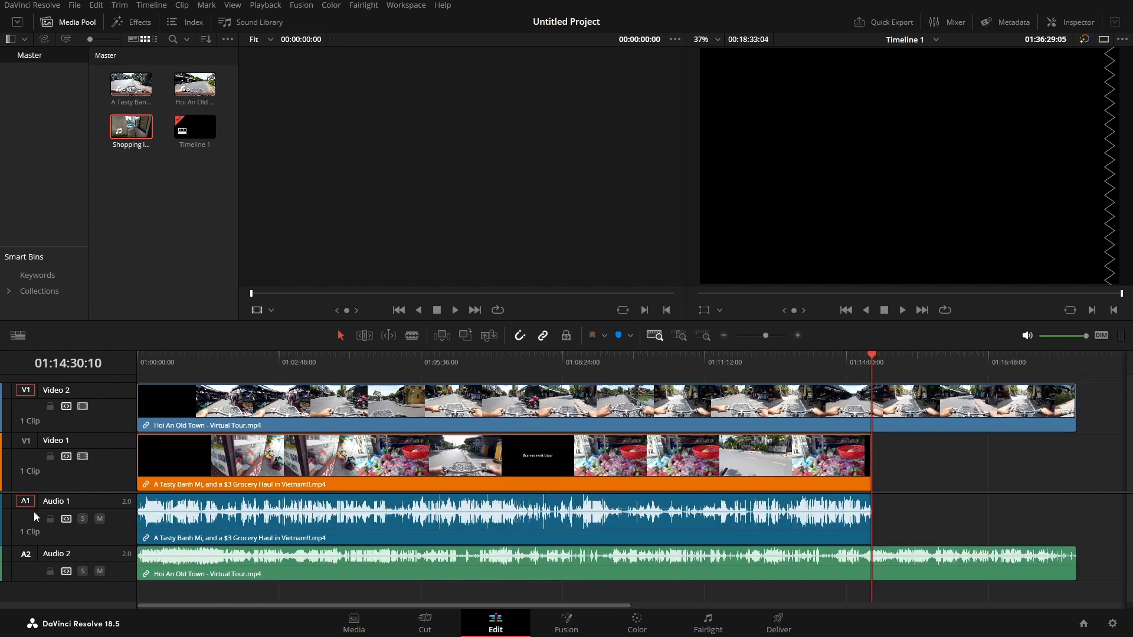
Set Audio 2 as the audio destination and append the Shopping clip to the end of Video 2 and Audio 2
left_click(25, 556)
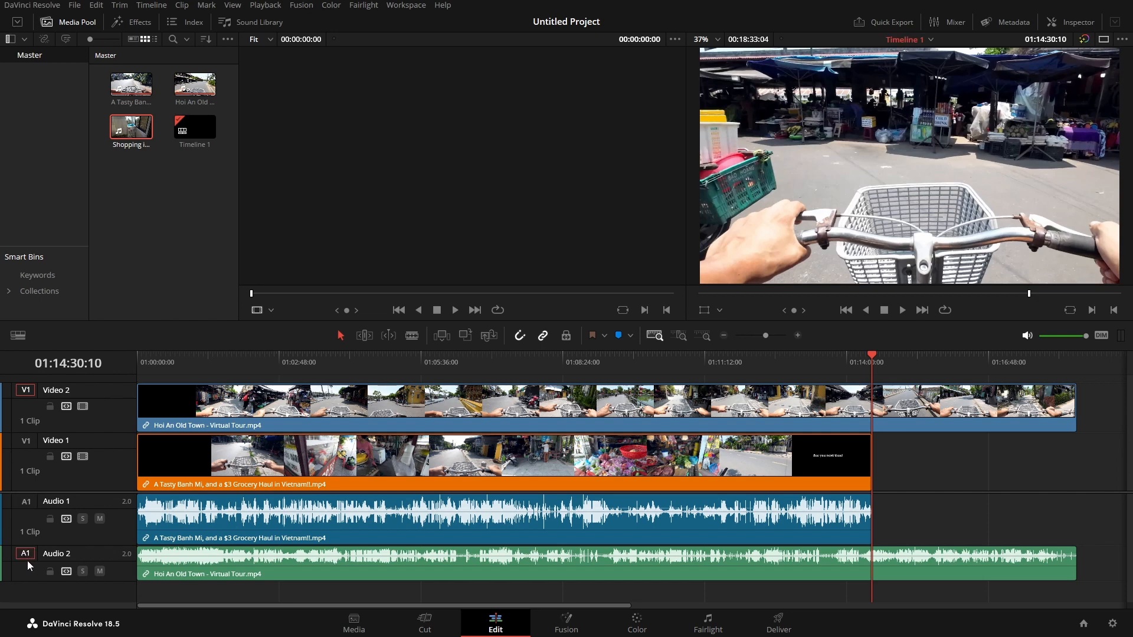
left_click_drag(124, 148, 1056, 216)
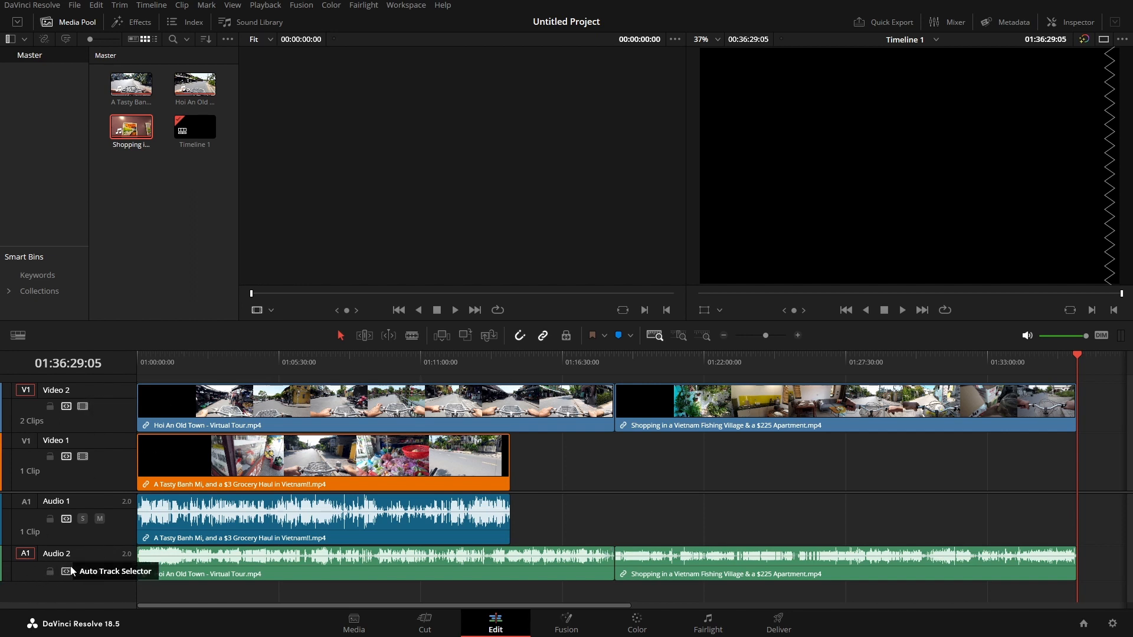
Set the source destinations back to Audio 1 and Video 1
left_click(26, 501)
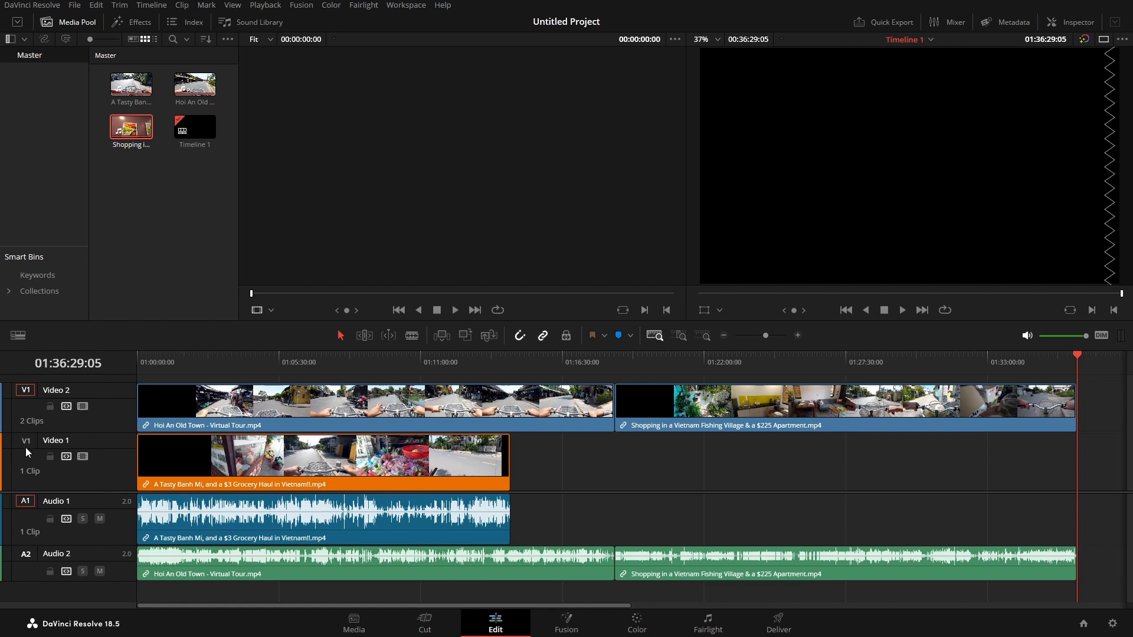
left_click(25, 441)
Rename the Audio 1 track "Narration" and the Video 1 track "Banhi Mi"
double_click(75, 502)
type("Narration")
key("Return")
Lock the Banhi Mi video track and try to trim and move its clip
left_click(50, 457)
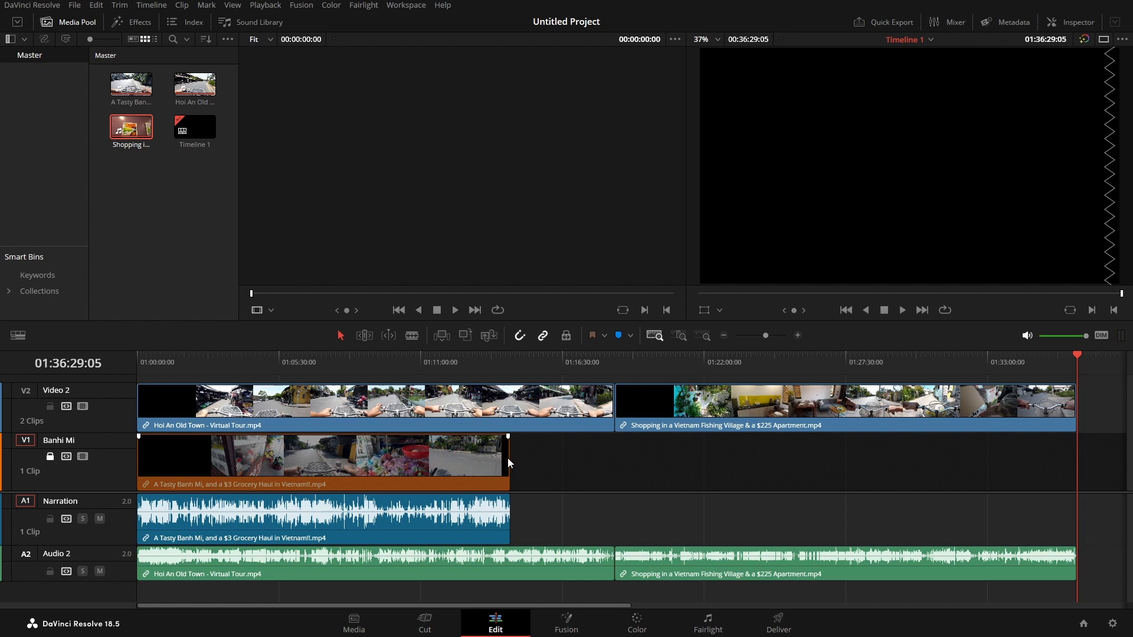
mouse_move(509, 458)
left_mouse_down()
mouse_move(492, 459)
mouse_move(507, 462)
left_mouse_up()
left_click_drag(441, 462, 248, 464)
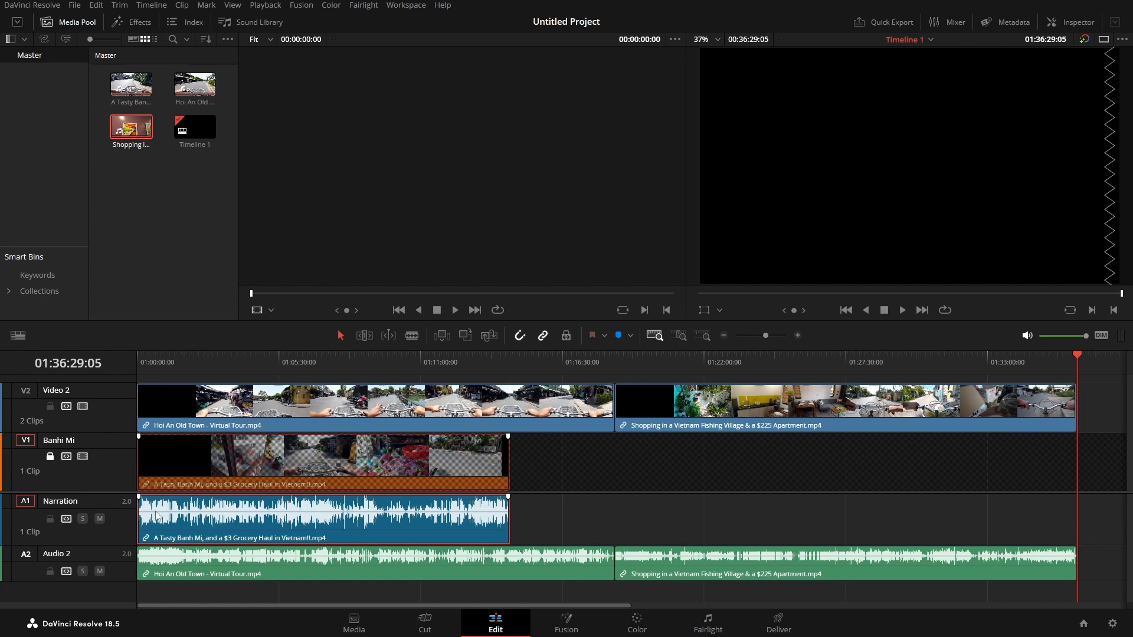
Try to trim both ends of the linked Narration audio clip and move it while the Banhi Mi track is locked
mouse_move(143, 519)
left_mouse_down()
mouse_move(219, 520)
mouse_move(143, 518)
left_mouse_up()
mouse_move(503, 513)
left_mouse_down()
mouse_move(413, 519)
mouse_move(499, 523)
left_mouse_up()
left_click_drag(289, 521, 247, 513)
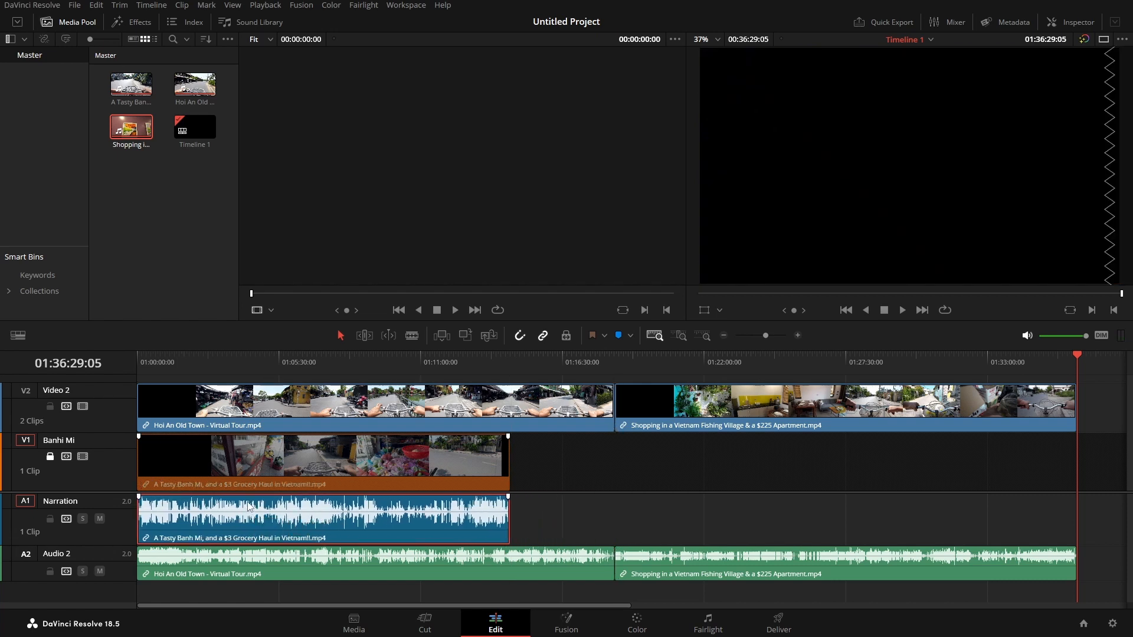
Inspect the locked Banhi Mi clip's video properties and unlock its track to make the clip editable again
left_click(1074, 22)
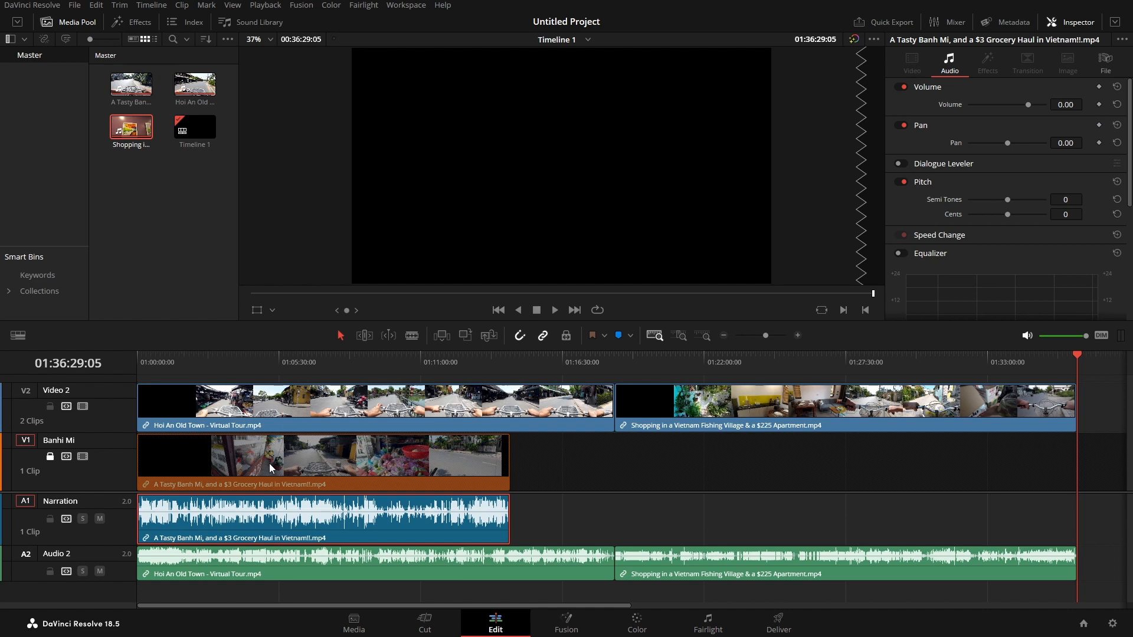
left_click(912, 62)
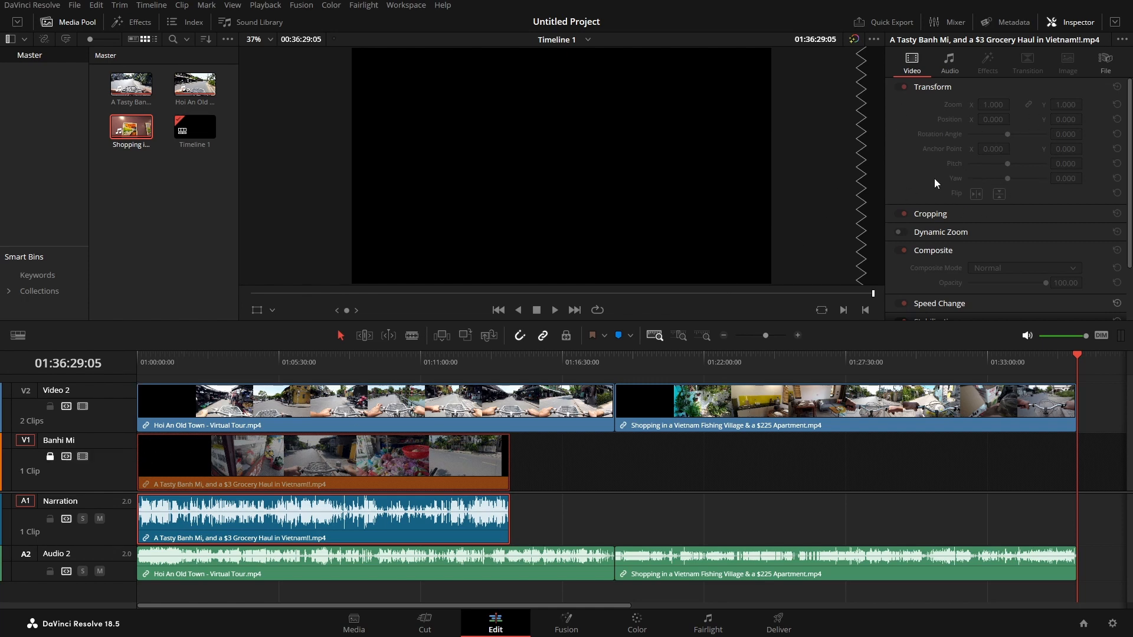
left_click(50, 456)
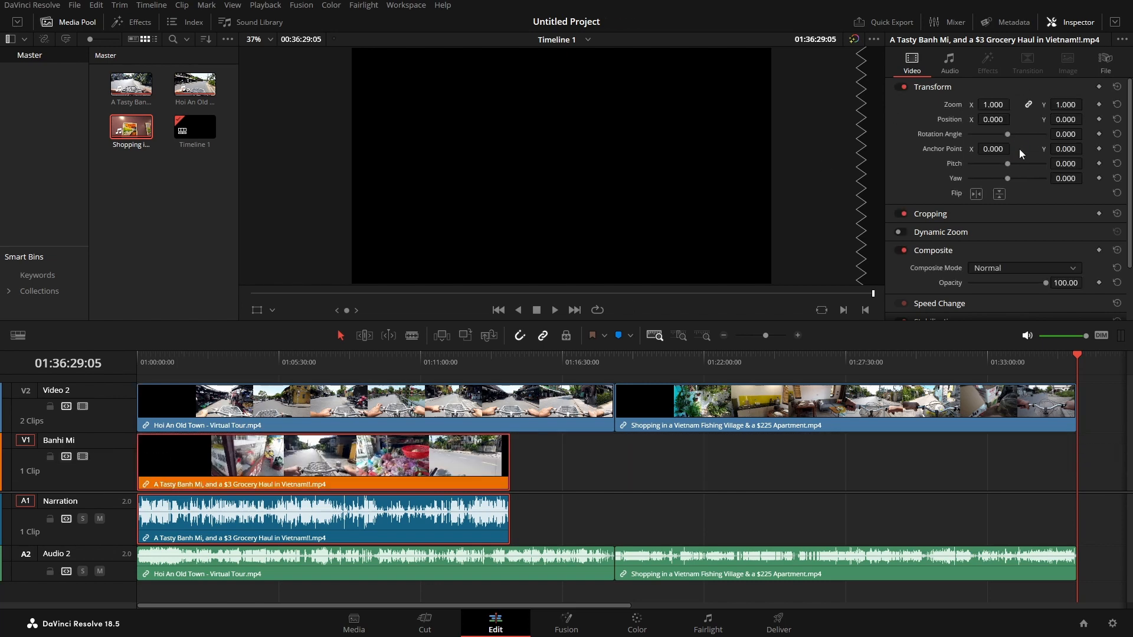
left_click(1072, 22)
left_click_drag(185, 471, 295, 462)
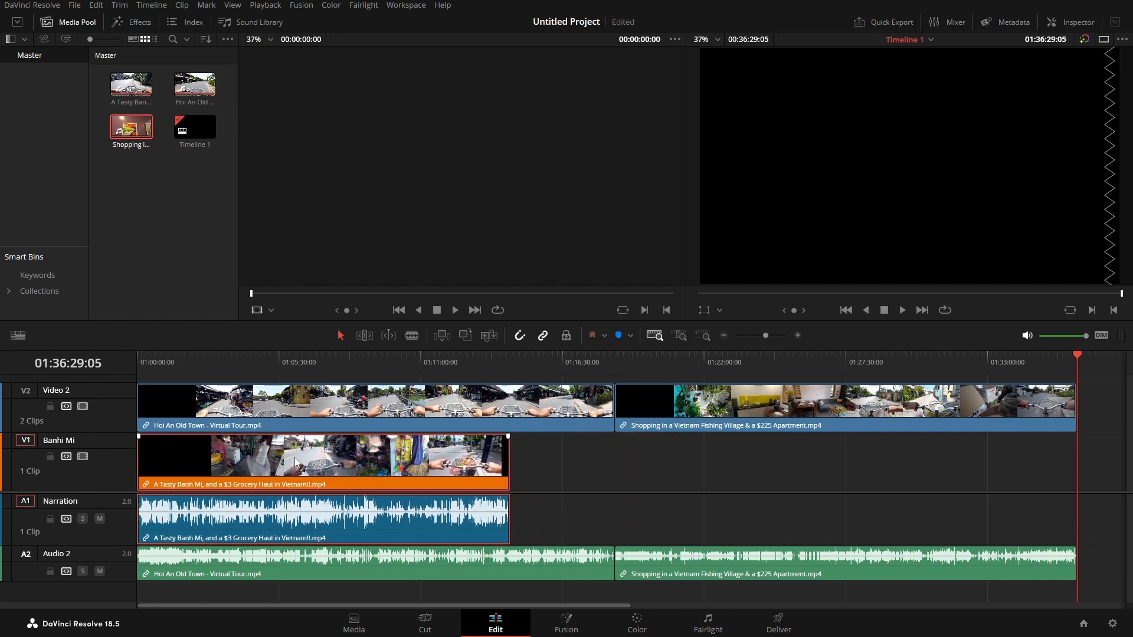
Lock the Narration track, try to trim and move the linked Banhi Mi video clip, and unlock the track
left_click(49, 519)
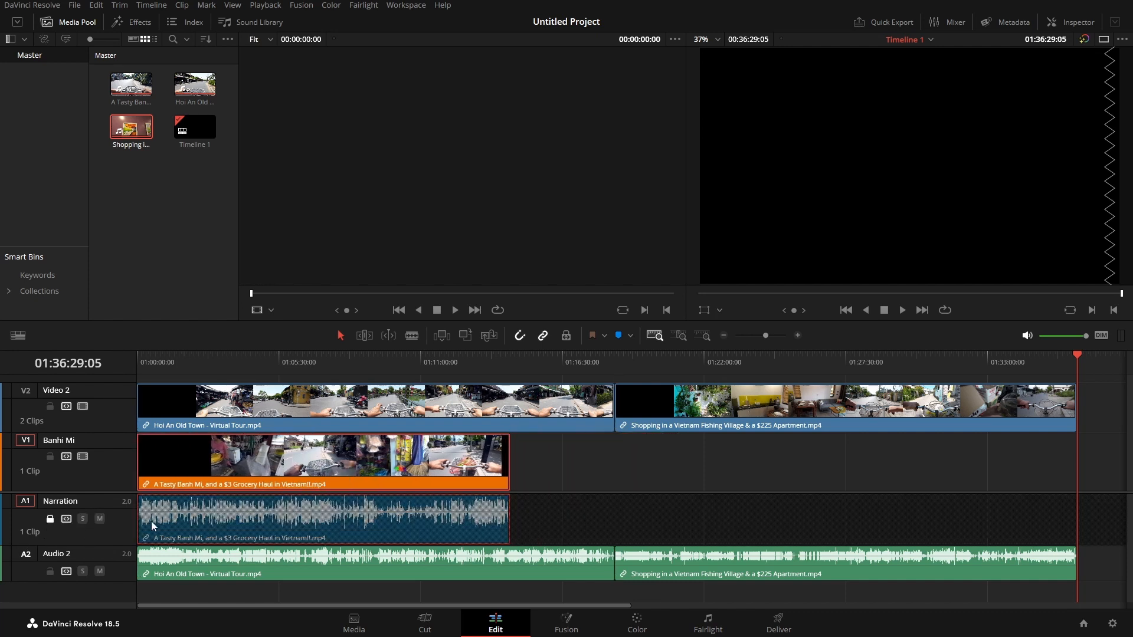
mouse_move(139, 466)
left_mouse_down()
mouse_move(246, 468)
mouse_move(139, 467)
left_mouse_up()
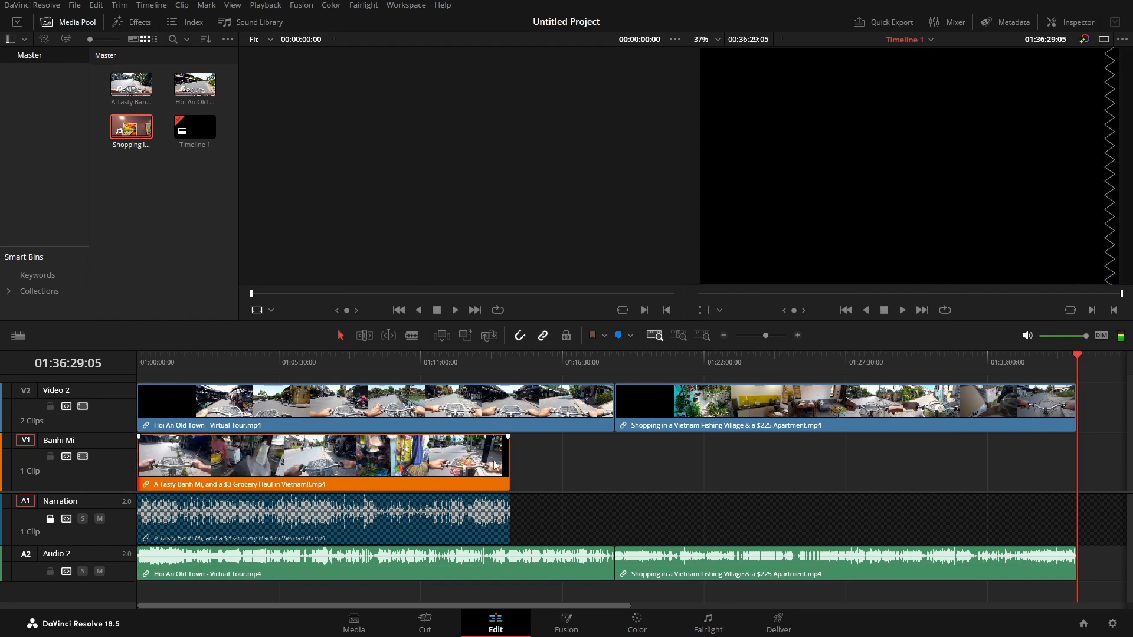
mouse_move(505, 458)
left_mouse_down()
mouse_move(440, 460)
mouse_move(506, 458)
left_mouse_up()
mouse_move(300, 465)
left_mouse_down()
mouse_move(475, 466)
mouse_move(289, 467)
left_mouse_up()
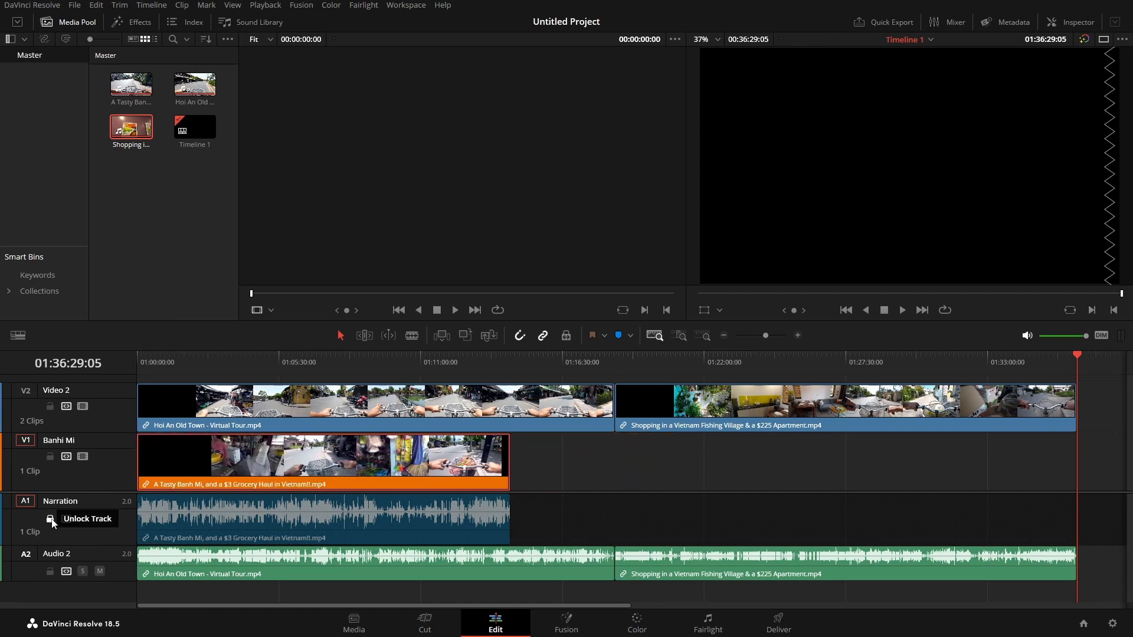
left_click(50, 518)
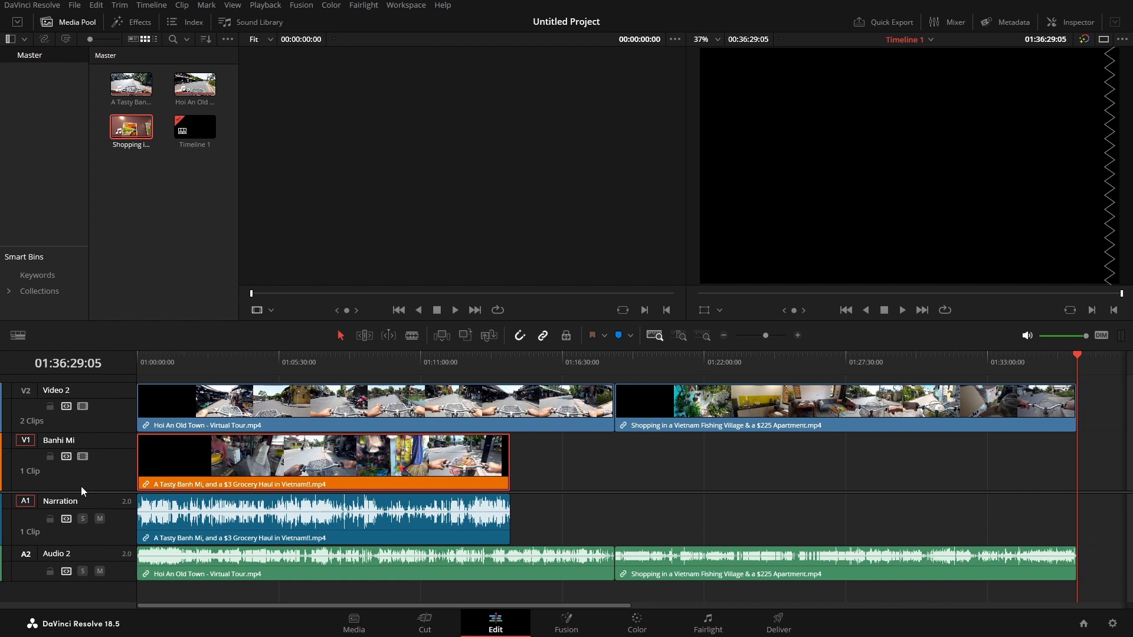
Split the clips on all tracks at 01:07:18:10 and undo the split
left_click(325, 370)
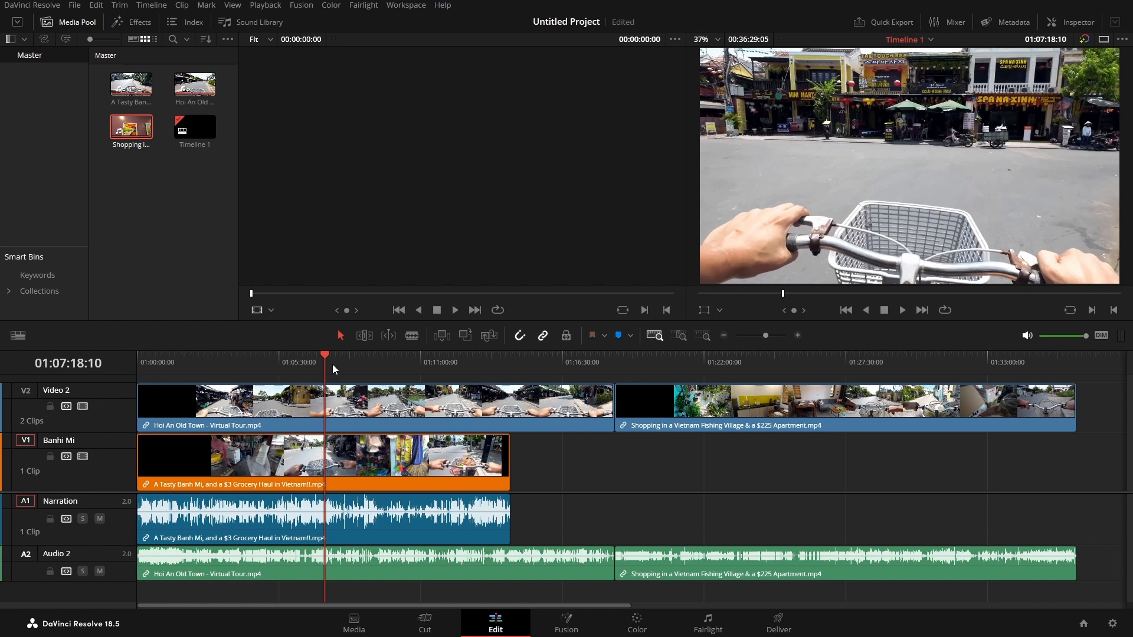
key("ctrl+b")
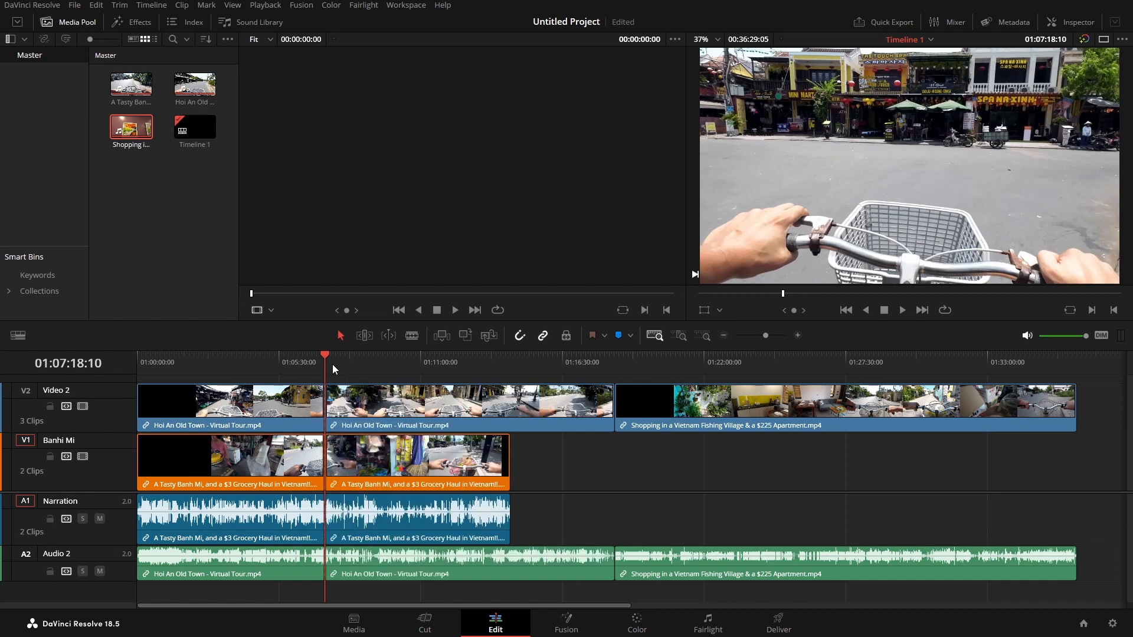
left_click(366, 363)
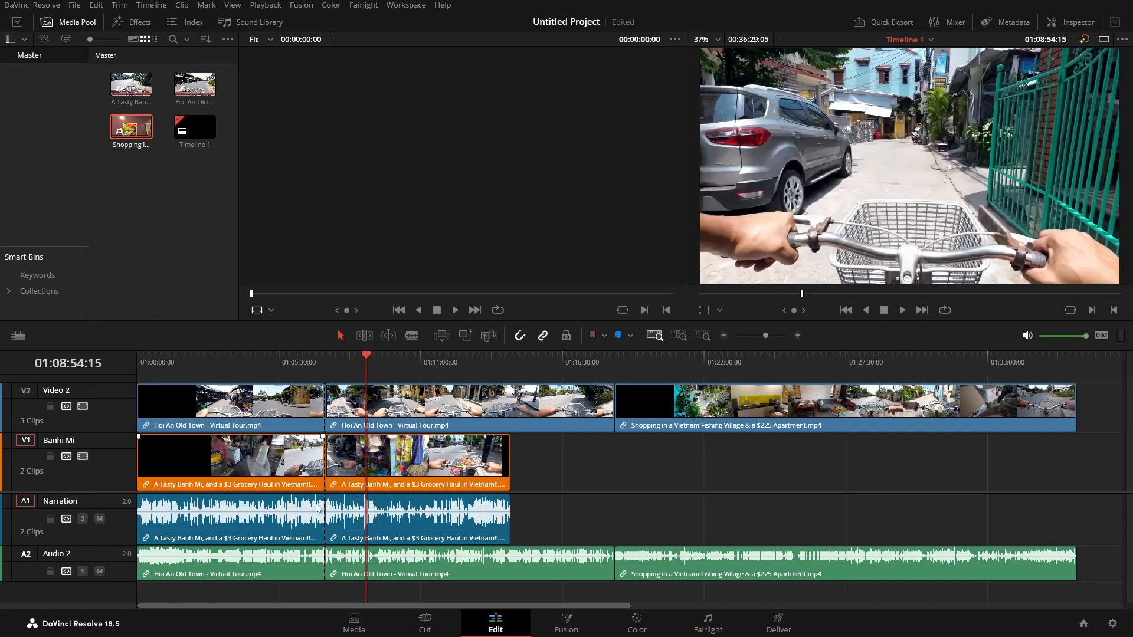
left_click(328, 459)
key("ctrl+z")
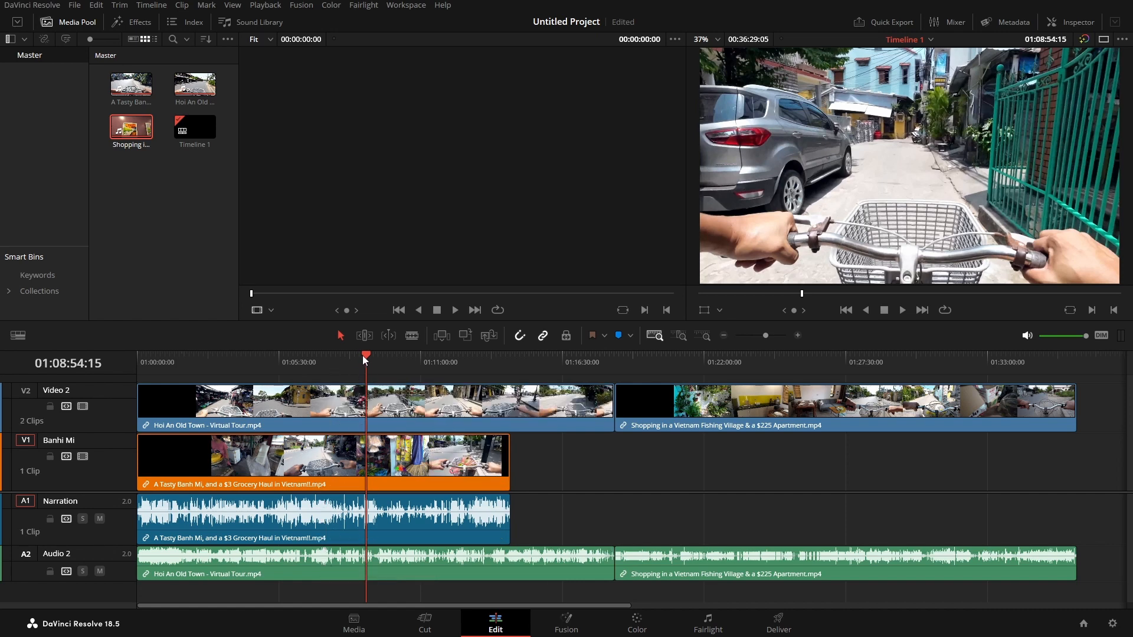
Split only the selected Banhi Mi clip and its linked Narration audio at 01:07:38:28, undo the split and deselect the clip
left_click(326, 461)
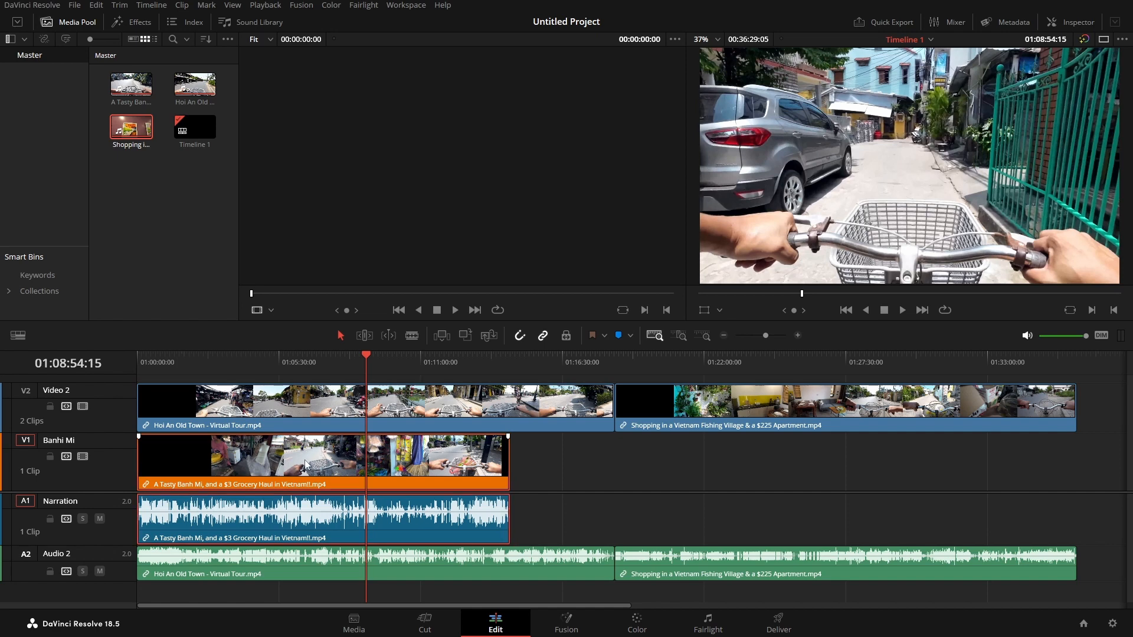
left_click(334, 361)
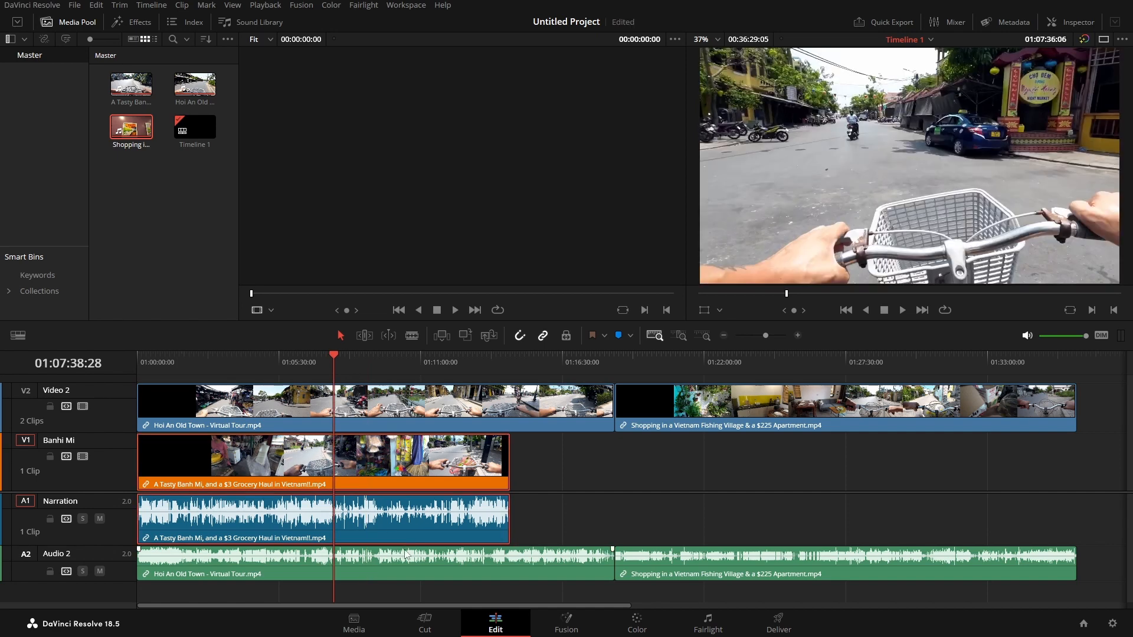
key("ctrl+b")
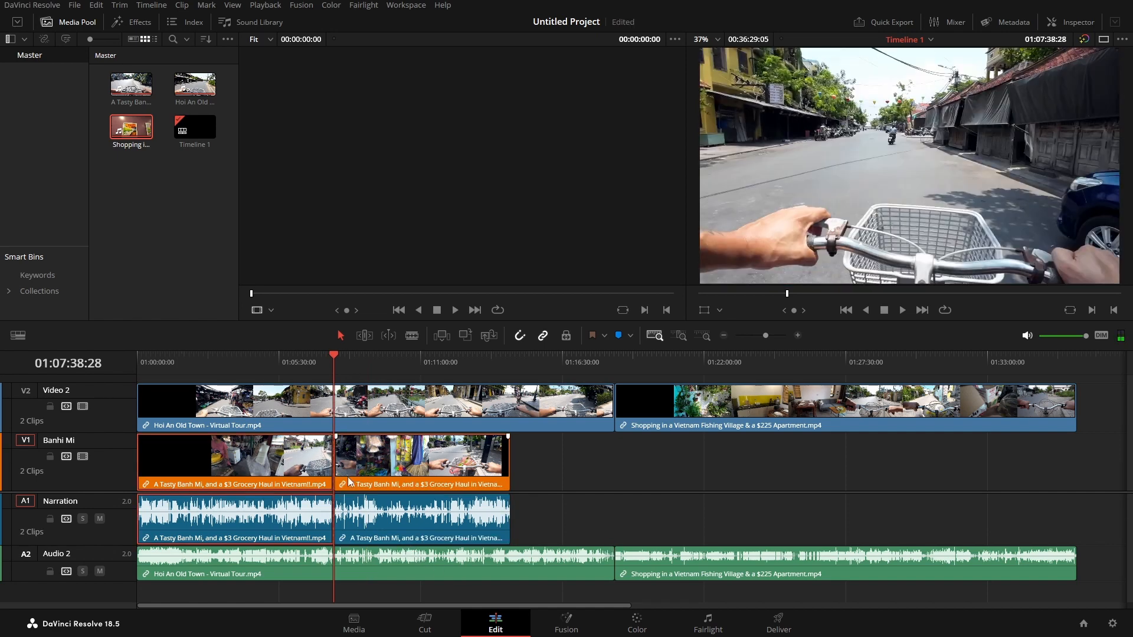
left_click(415, 363)
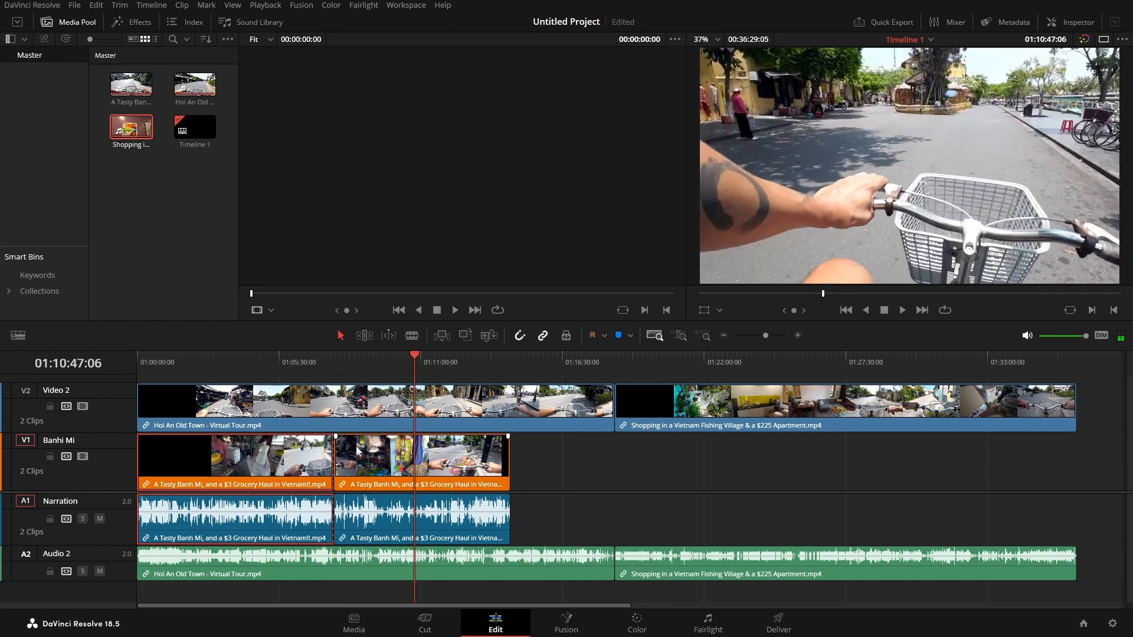
key("ctrl+z")
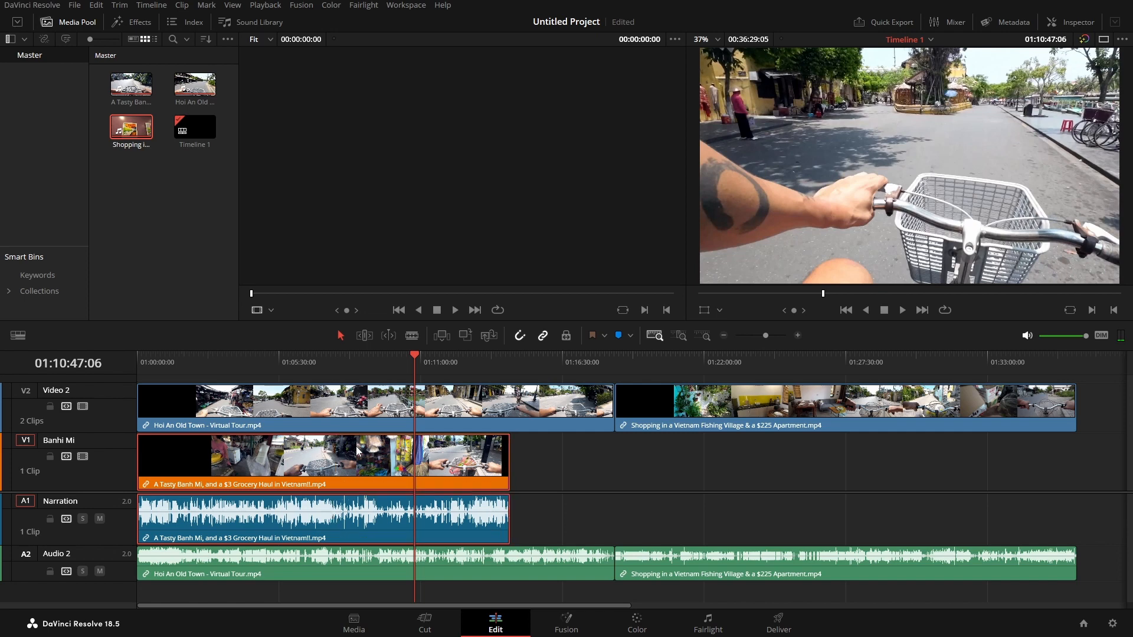
left_click(585, 469)
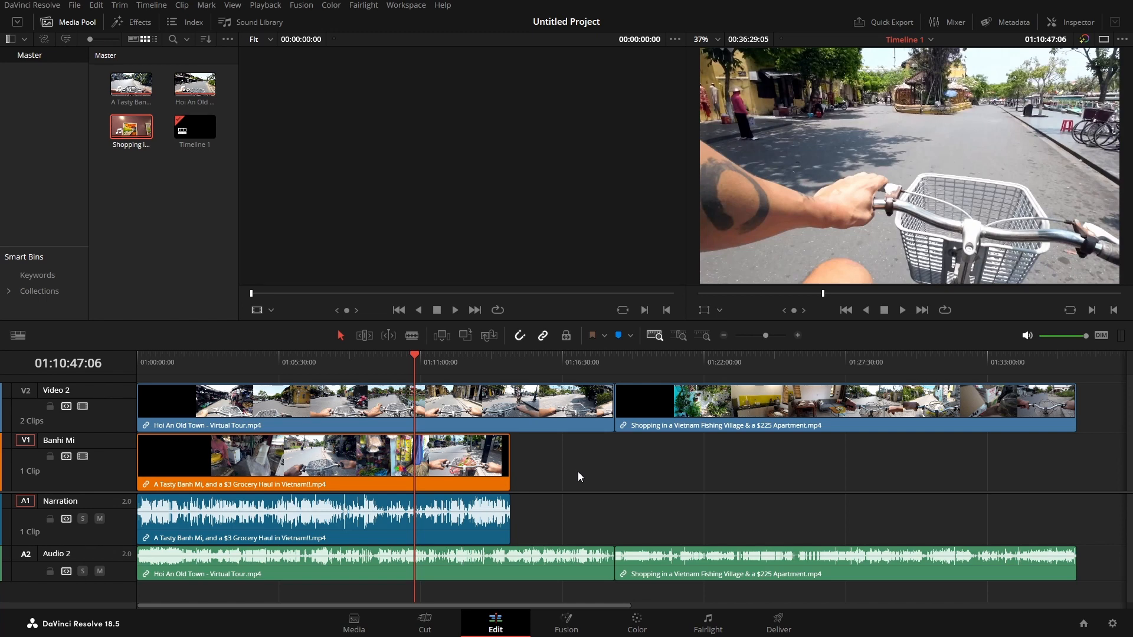
Turn off auto track selection for the Banhi Mi track and split the clips on the other tracks at 01:07:30:21
left_click(66, 457)
left_click(330, 362)
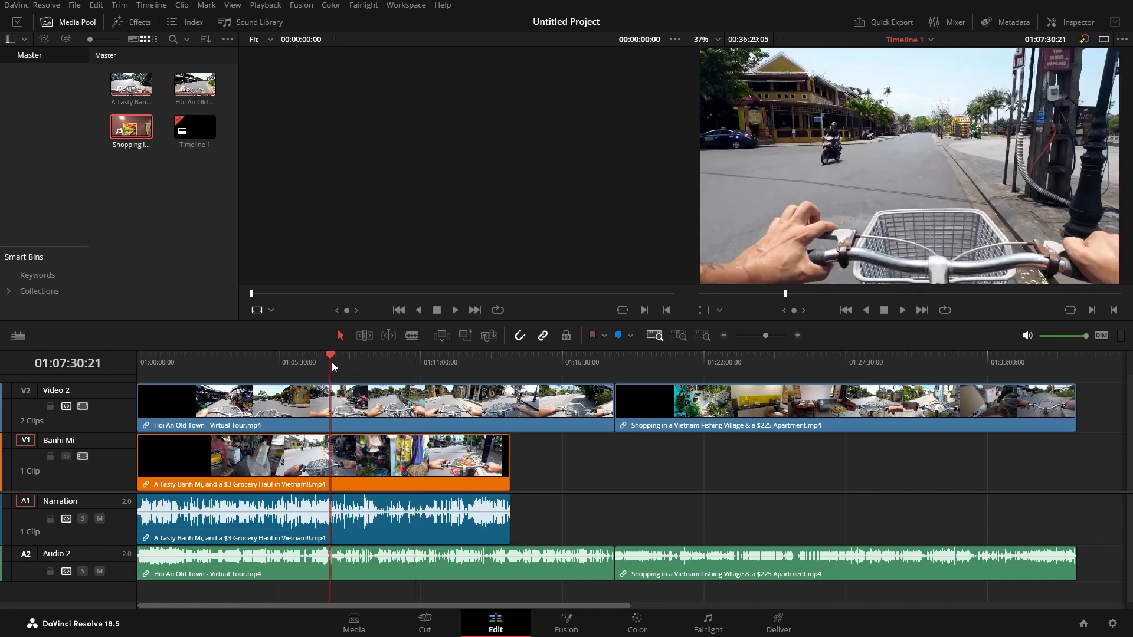
key("ctrl+b")
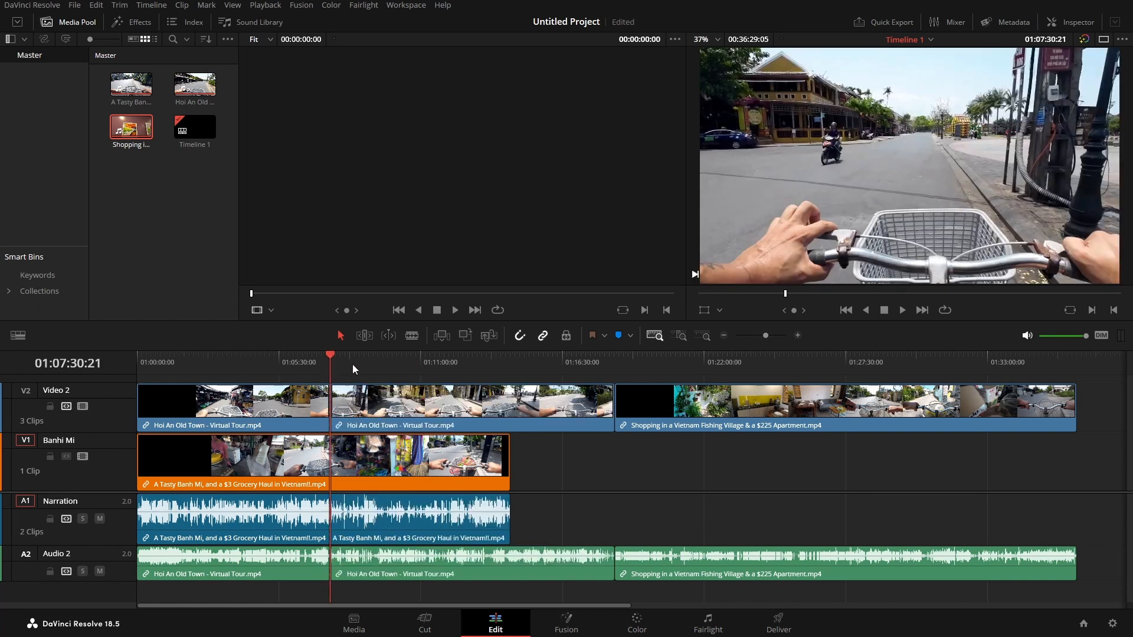
left_click(376, 363)
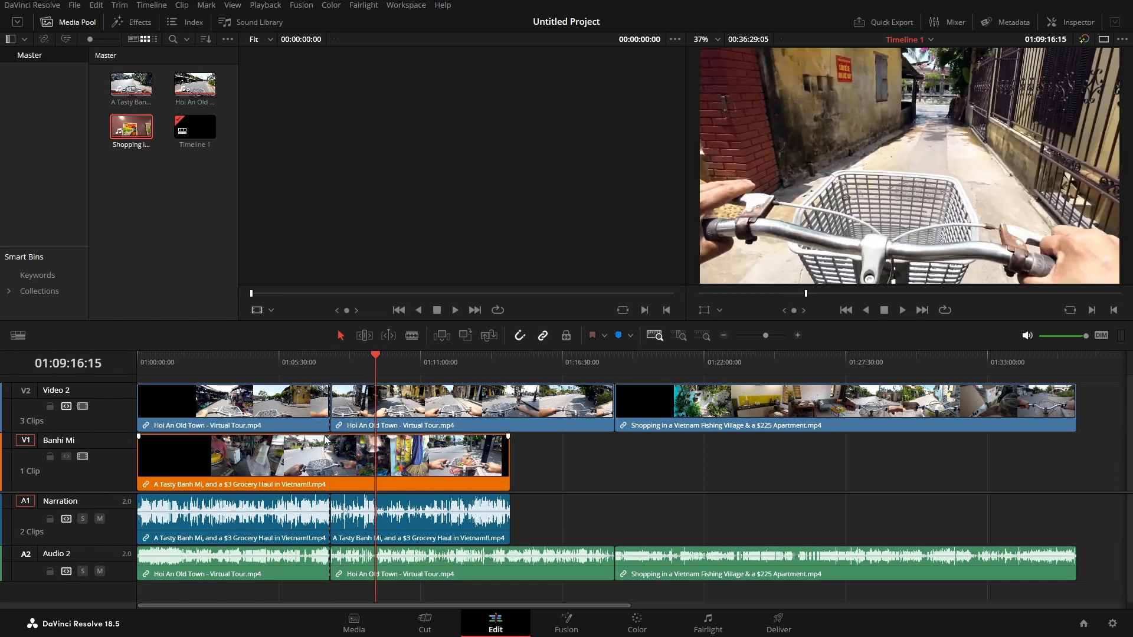
left_click(319, 453)
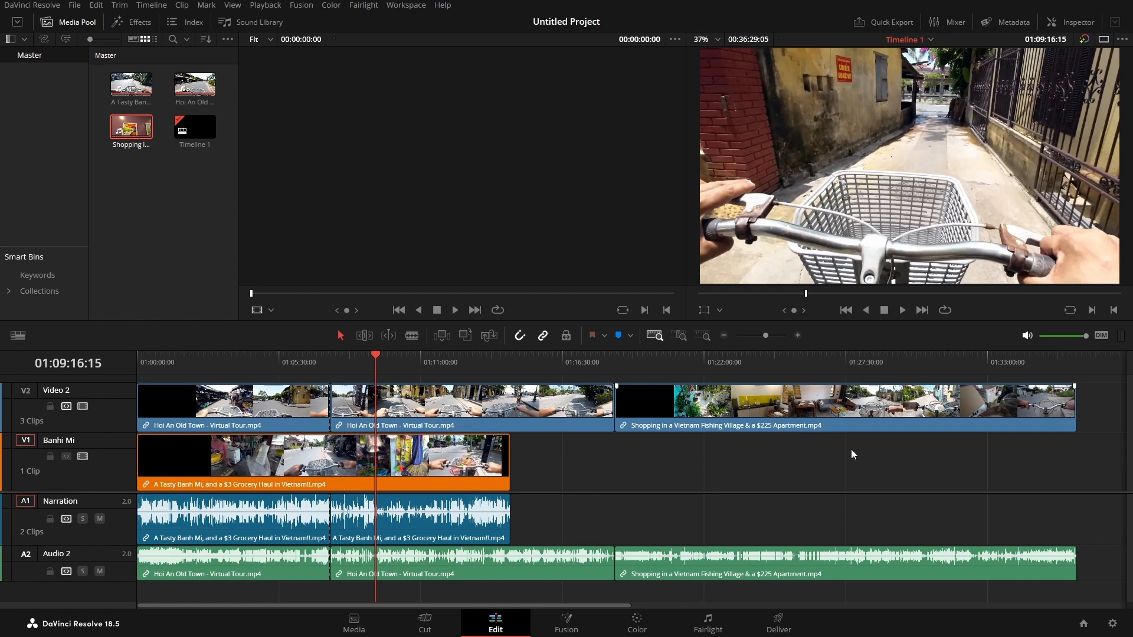
Split the tracks other than Banhi Mi again at 01:02:53:04 and undo both splits
left_click(64, 459)
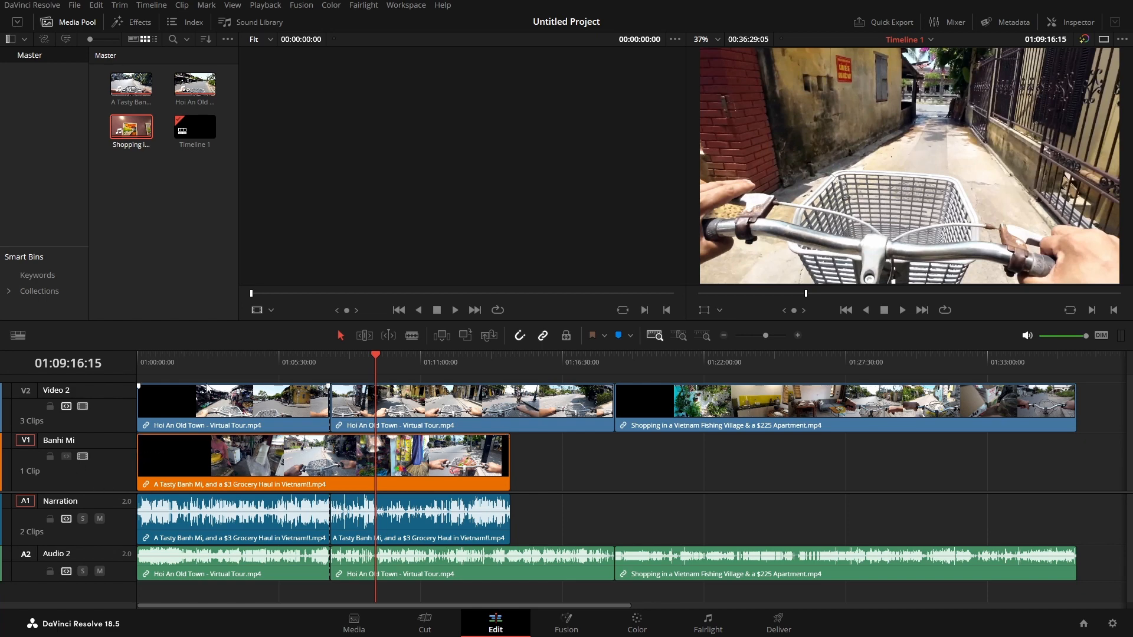
left_click(211, 361)
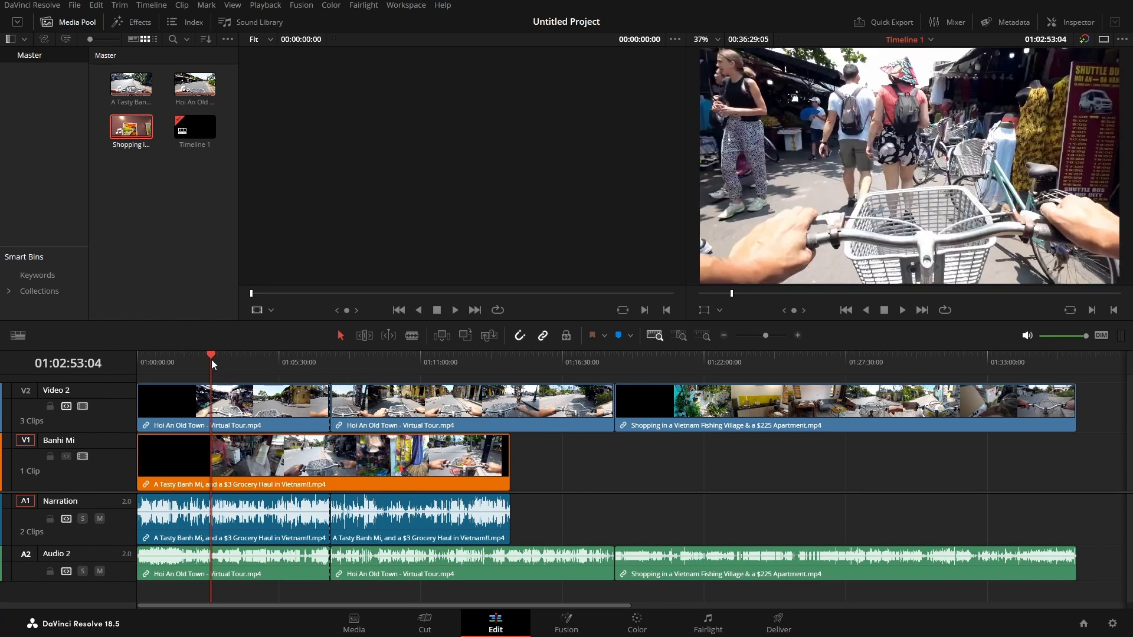
key("ctrl+b")
left_click(257, 362)
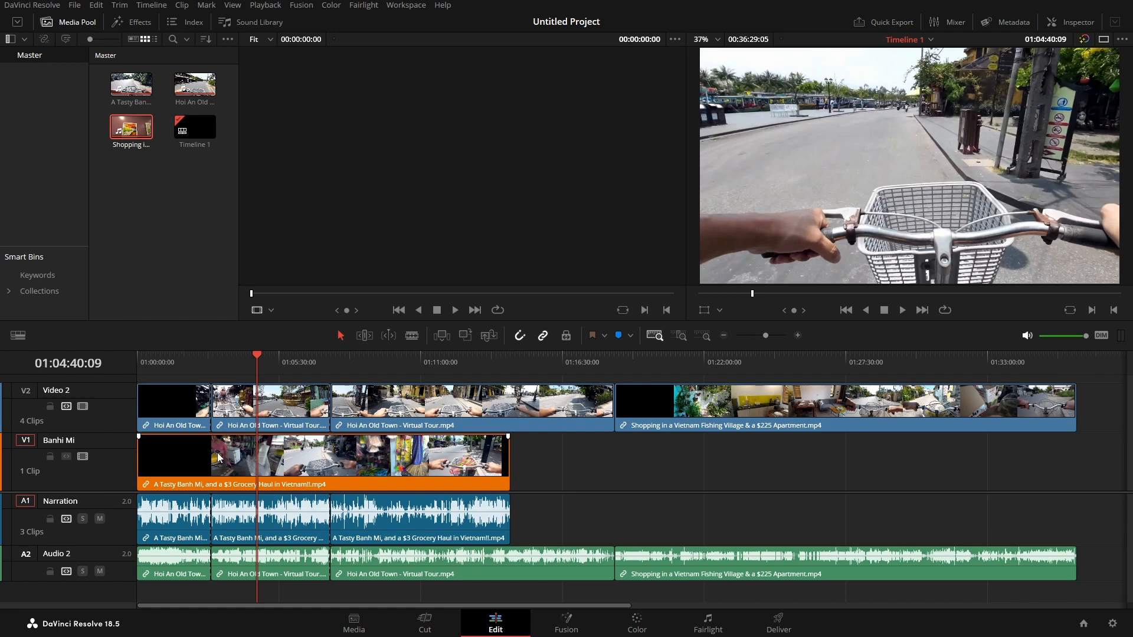
key("ctrl+z")
key("ctrl+z")
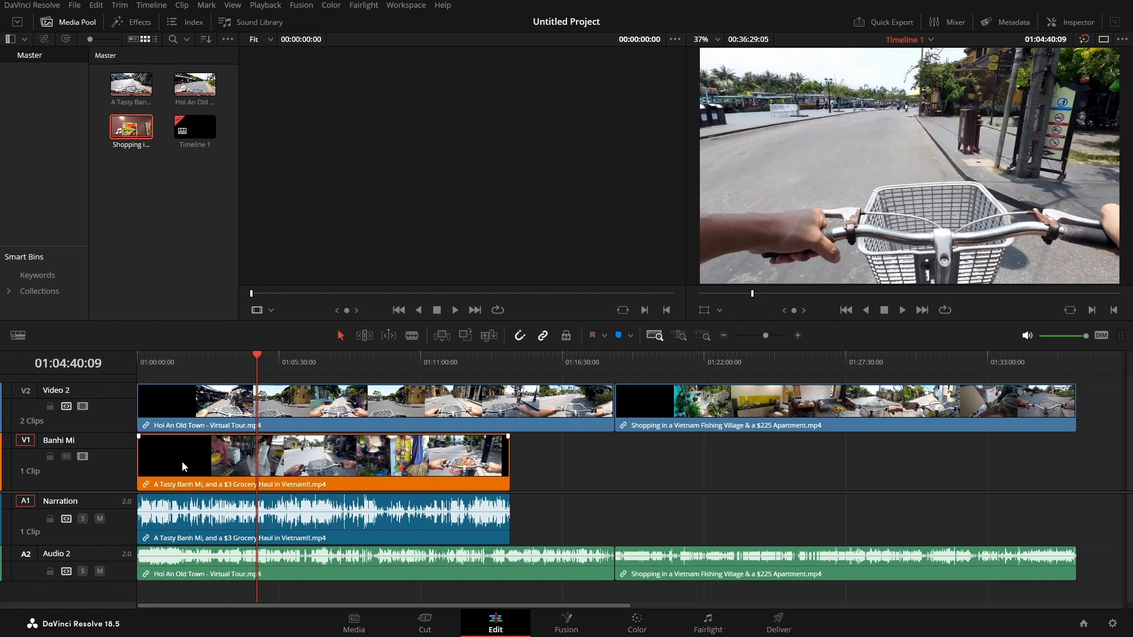
Mark the range from 01:03:20:18 to 01:08:17:12 and cut it from the tracks other than Banhi Mi
left_click(224, 359)
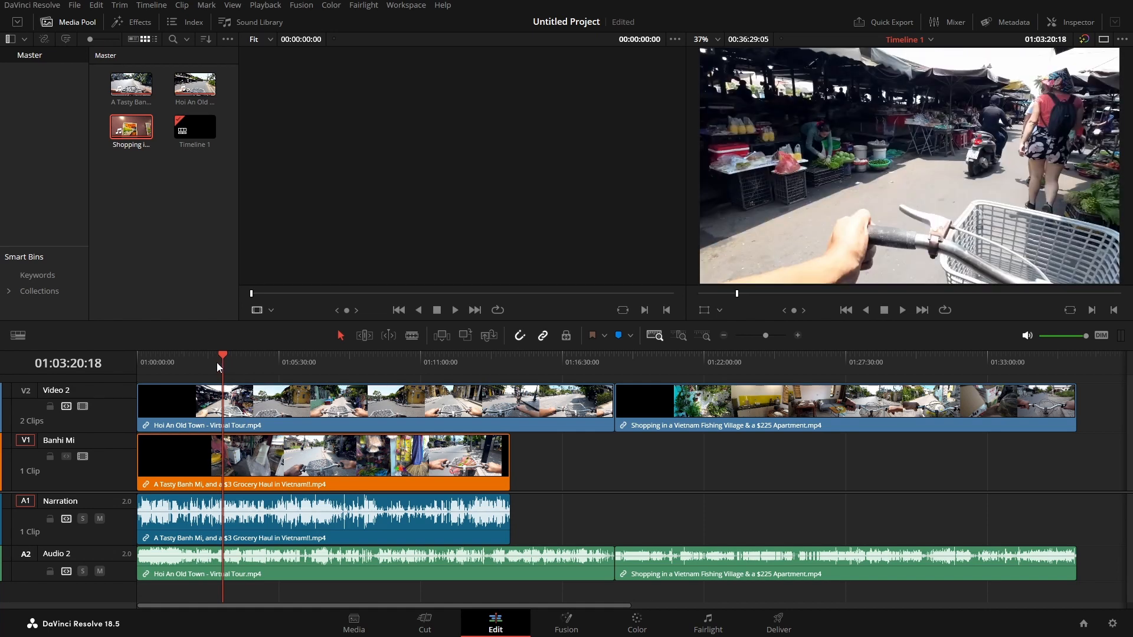
key("i")
left_click(310, 360)
left_click(350, 359)
key("o")
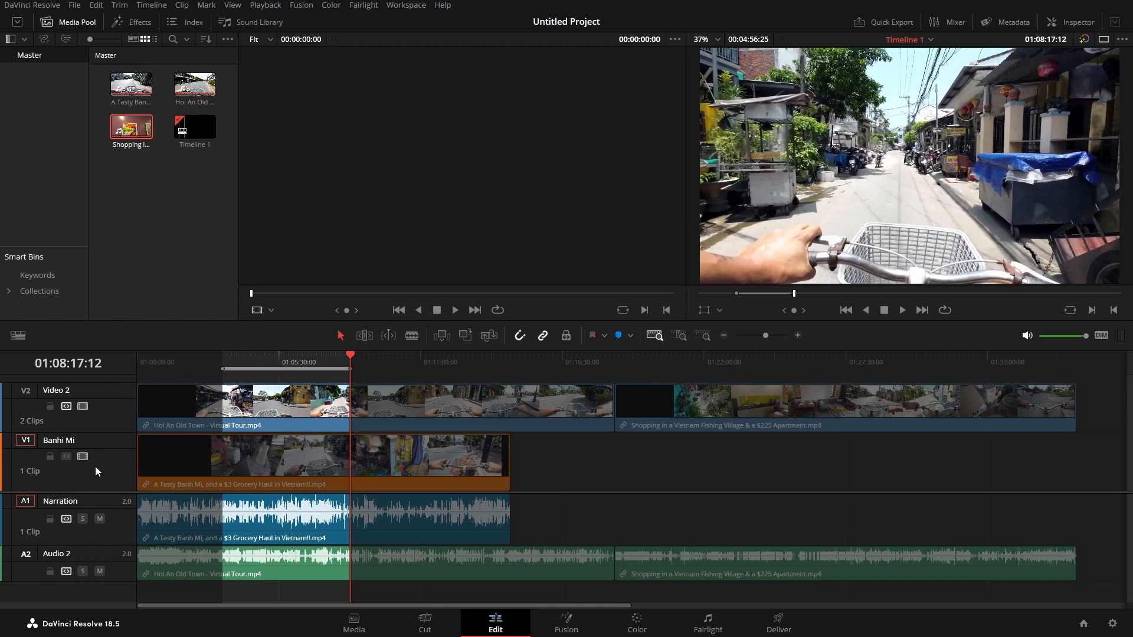
key("BackSpace")
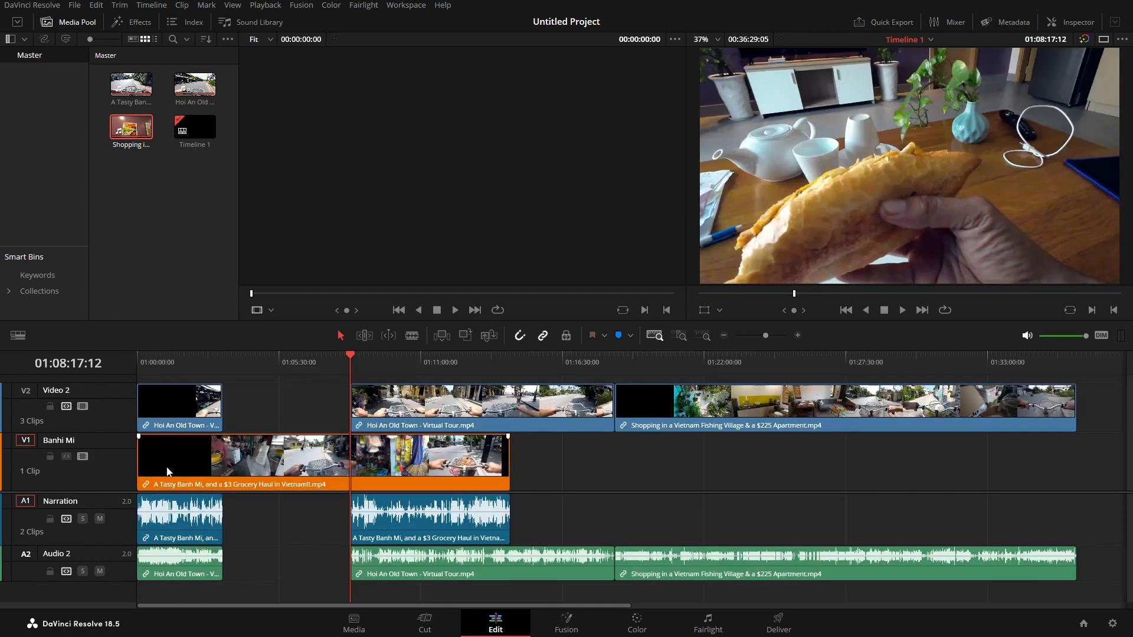
Paste the cut section at the timeline's end at 01:36:29:05, and undo the paste, the cut and the range marks
left_click(1076, 356)
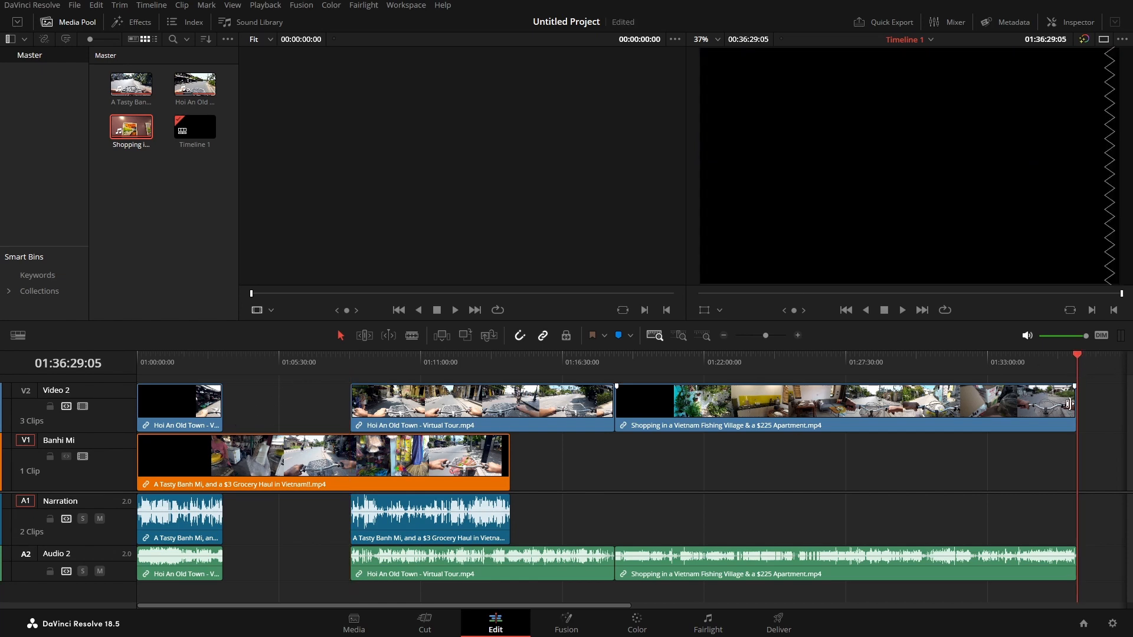
key("ctrl+v")
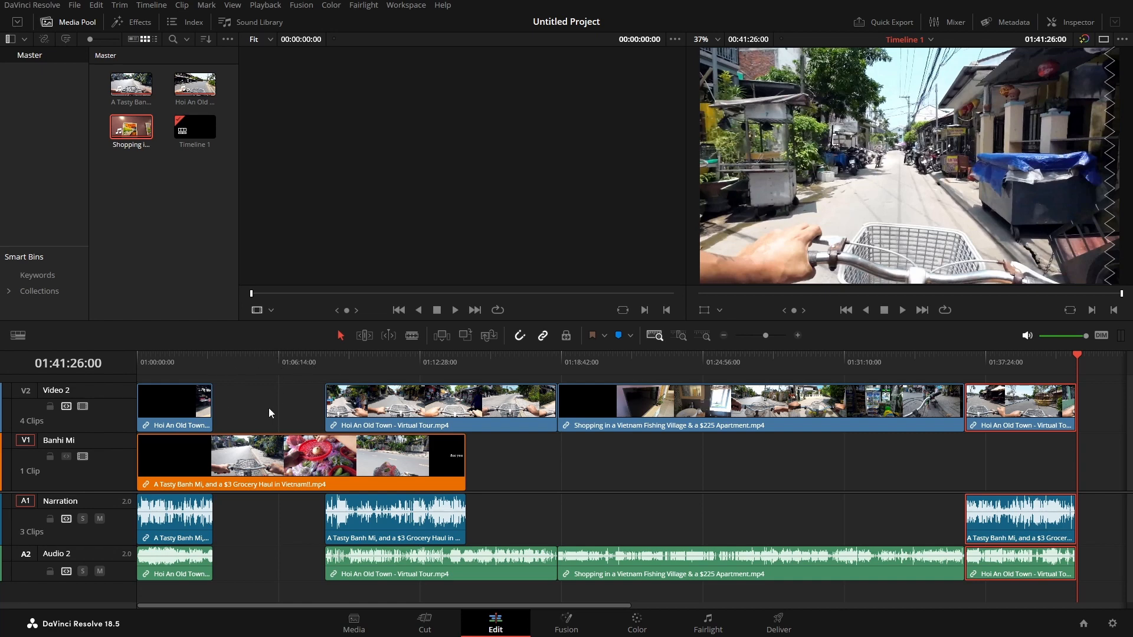
left_click(66, 458)
key("ctrl+z")
key("ctrl+z")
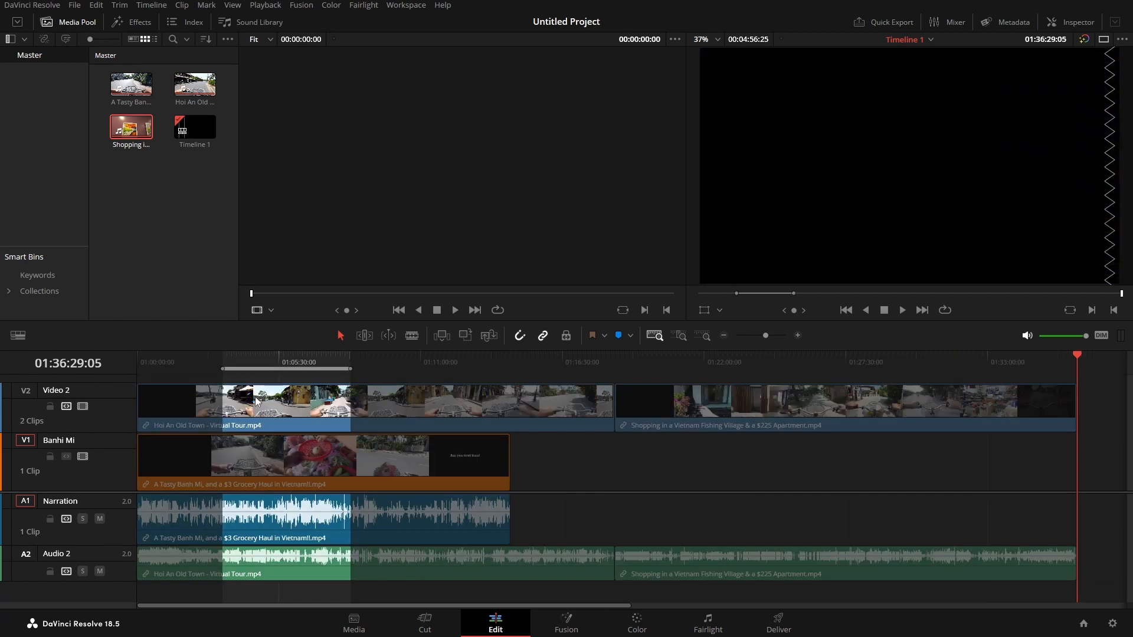
key("ctrl+z")
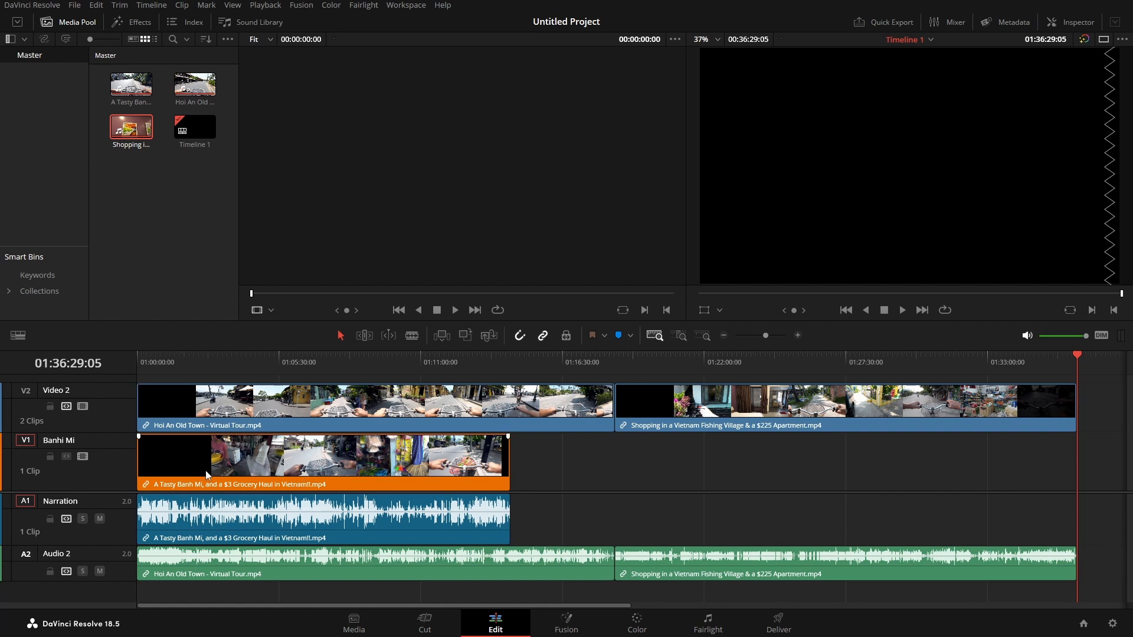
Turn auto track selection back on for the Banhi Mi track and disable the track's video
left_click(66, 457)
left_click(66, 457)
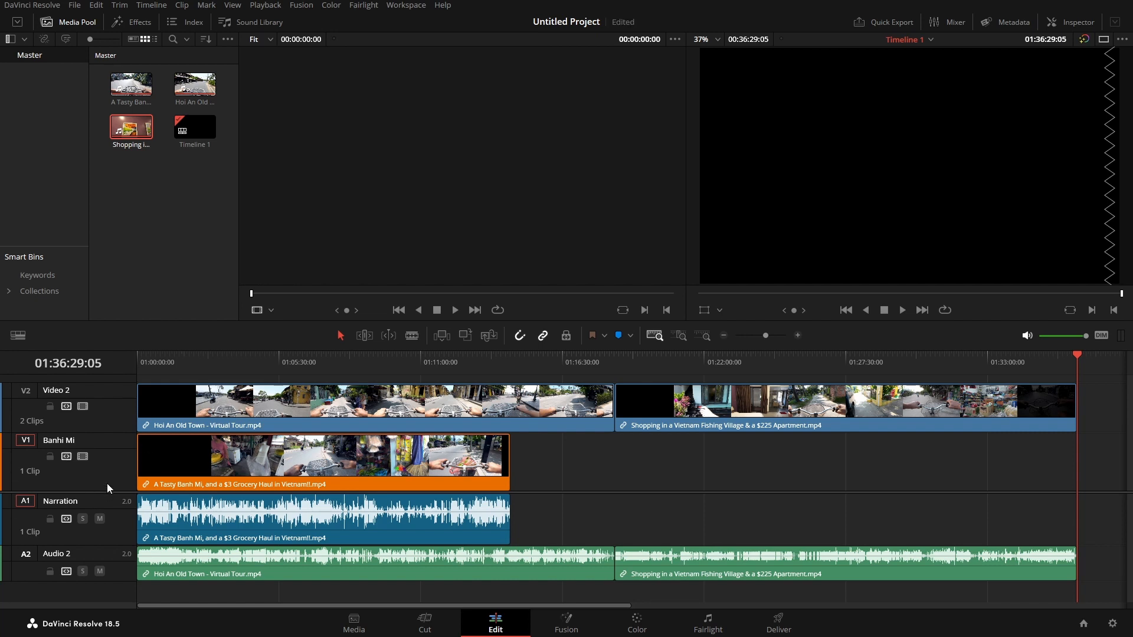
left_click(81, 459)
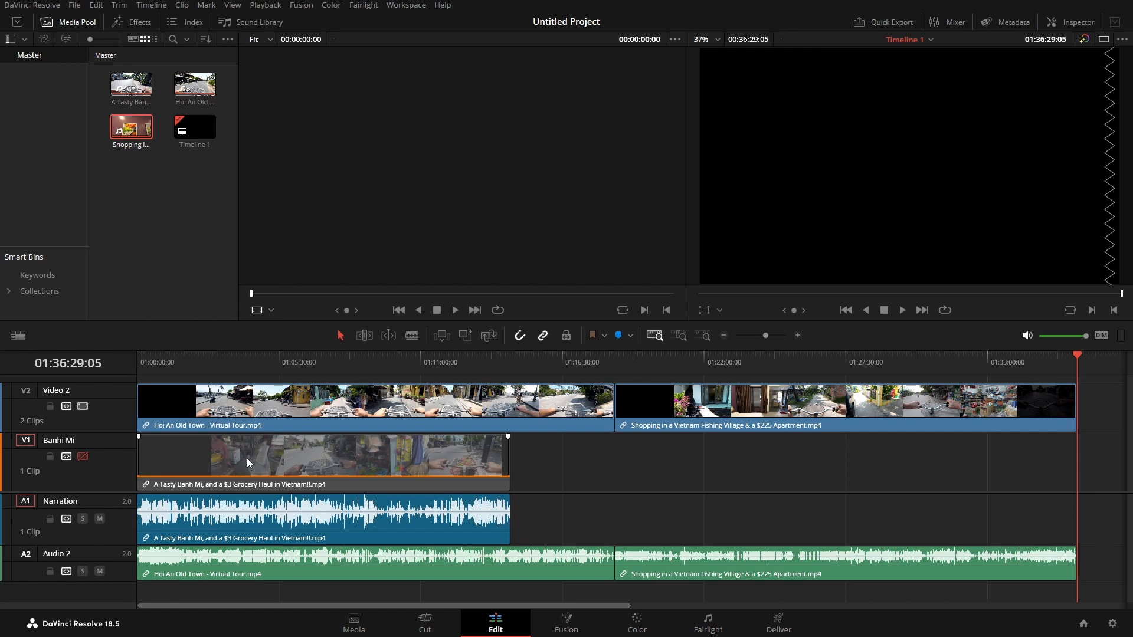
Move the Shopping in a Vietnam Fishing Village clip directly after the first clip on the Banhi Mi track and test editing it with its properties shown
left_click_drag(730, 411, 581, 456)
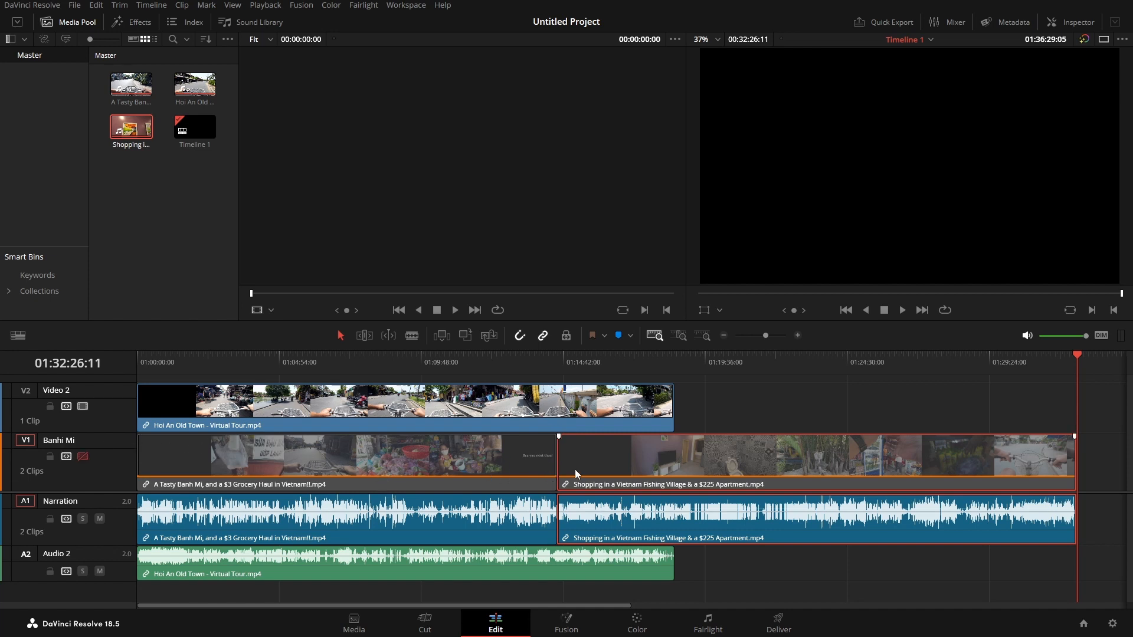
left_click(1075, 22)
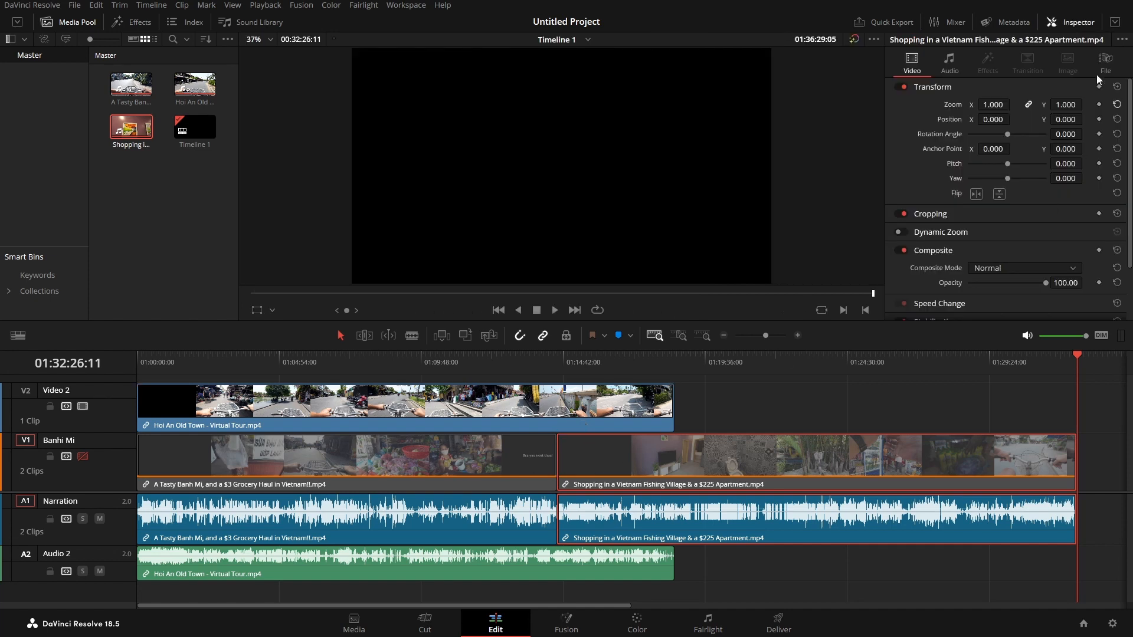
left_click_drag(621, 461, 697, 453)
mouse_move(1075, 458)
left_mouse_down()
mouse_move(907, 458)
mouse_move(1075, 458)
left_mouse_up()
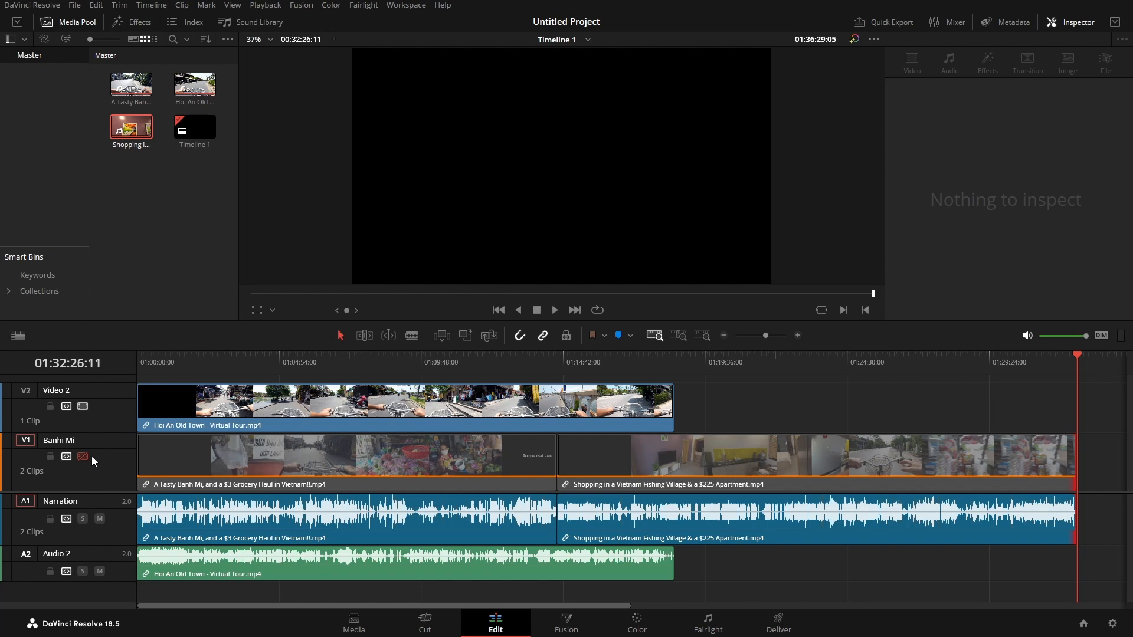
Lock the disabled Banhi Mi track, try to move its two clips, and restore the track to unlocked with video enabled
left_click(50, 456)
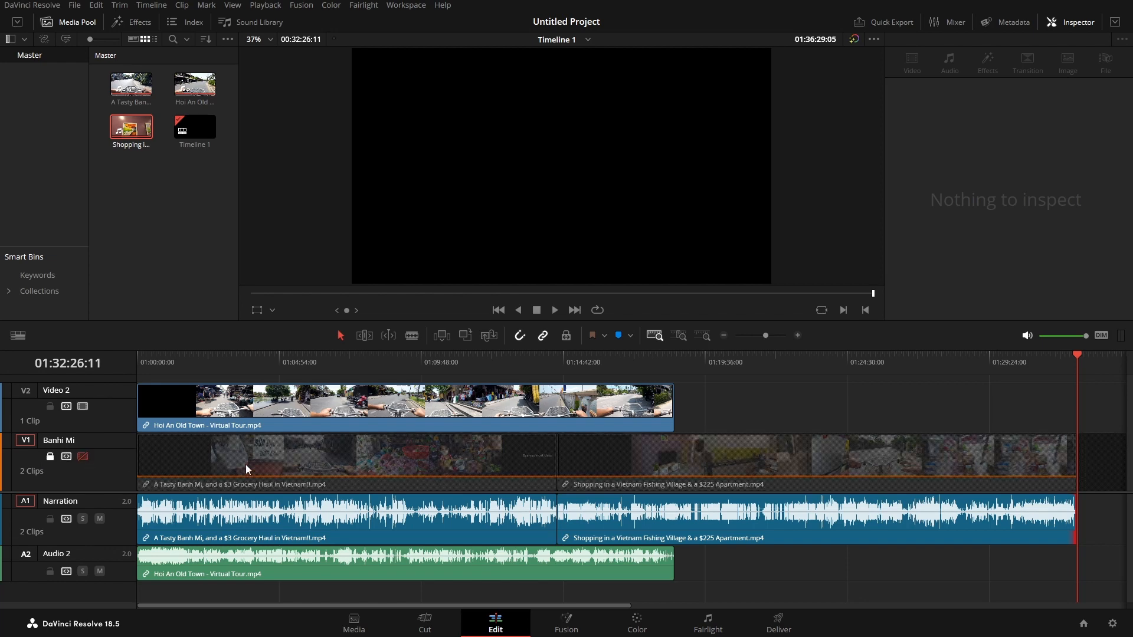
mouse_move(236, 459)
left_mouse_down()
mouse_move(278, 461)
mouse_move(215, 462)
left_mouse_up()
mouse_move(599, 452)
left_mouse_down()
mouse_move(675, 447)
mouse_move(608, 448)
left_mouse_up()
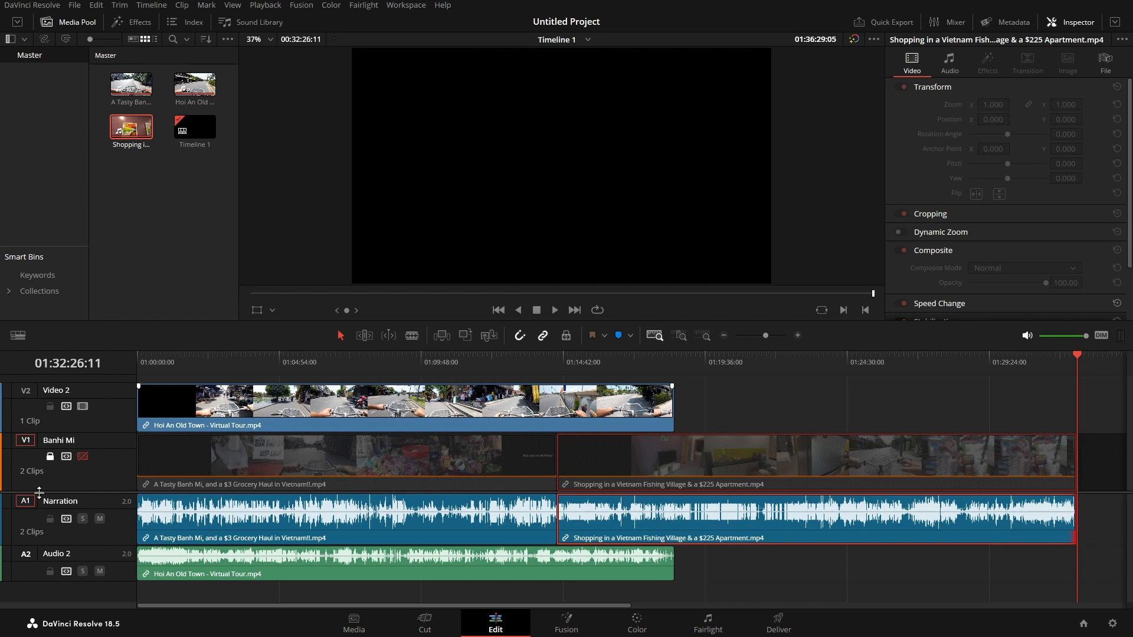
left_click(50, 457)
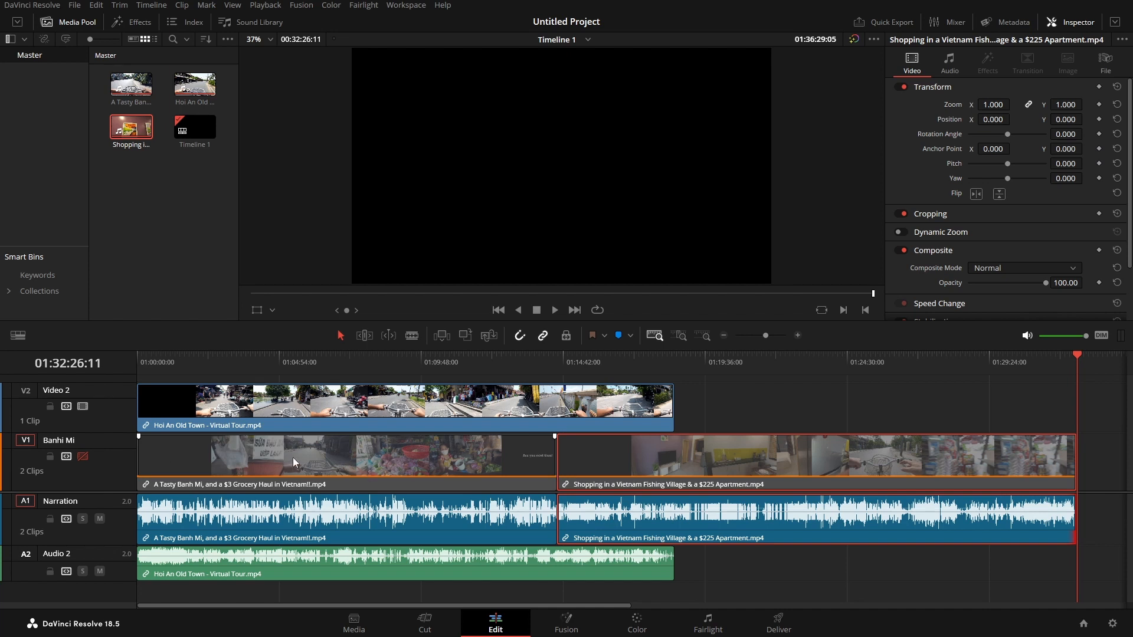
left_click(83, 456)
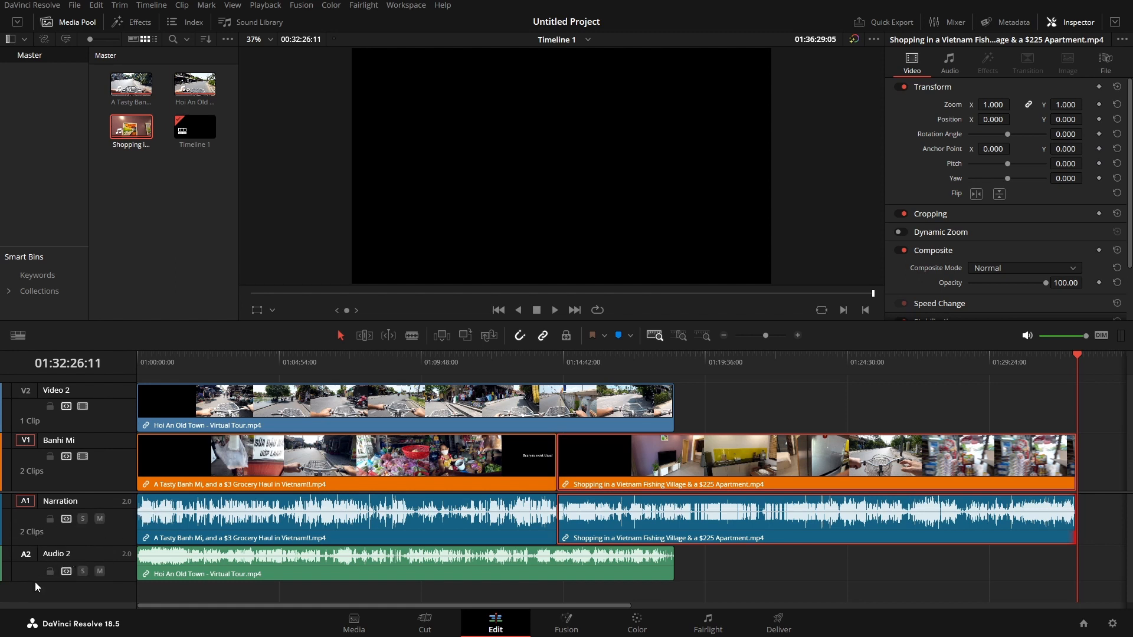
Increase the height of the Audio 2 track
left_click_drag(31, 582, 32, 599)
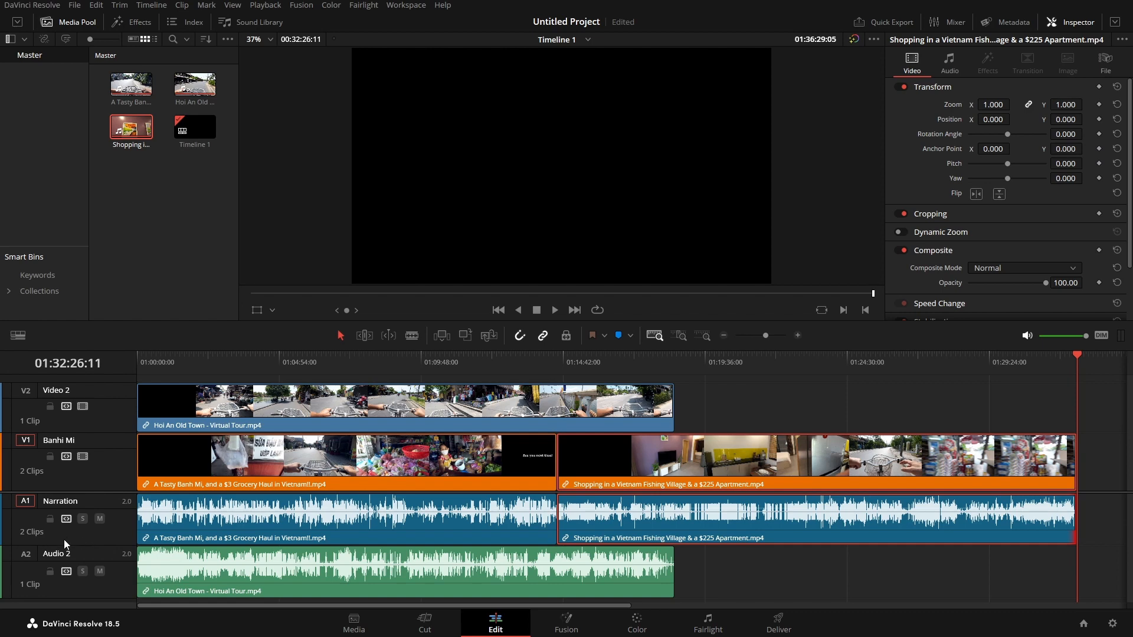
Lock and unlock the Narration track, and try its solo and mute controls
left_click(49, 519)
left_click(50, 520)
left_click(82, 519)
left_click(98, 520)
Disable and re-enable the Banhi Mi track's video, and unmute the Narration track
left_click(82, 457)
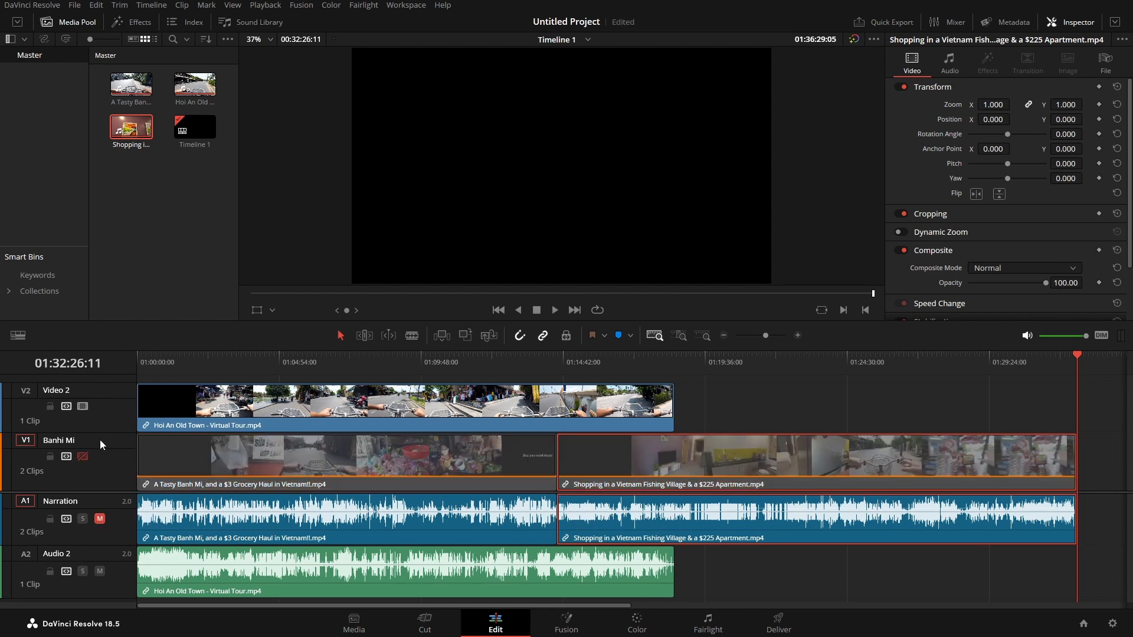
left_click(82, 458)
left_click(101, 519)
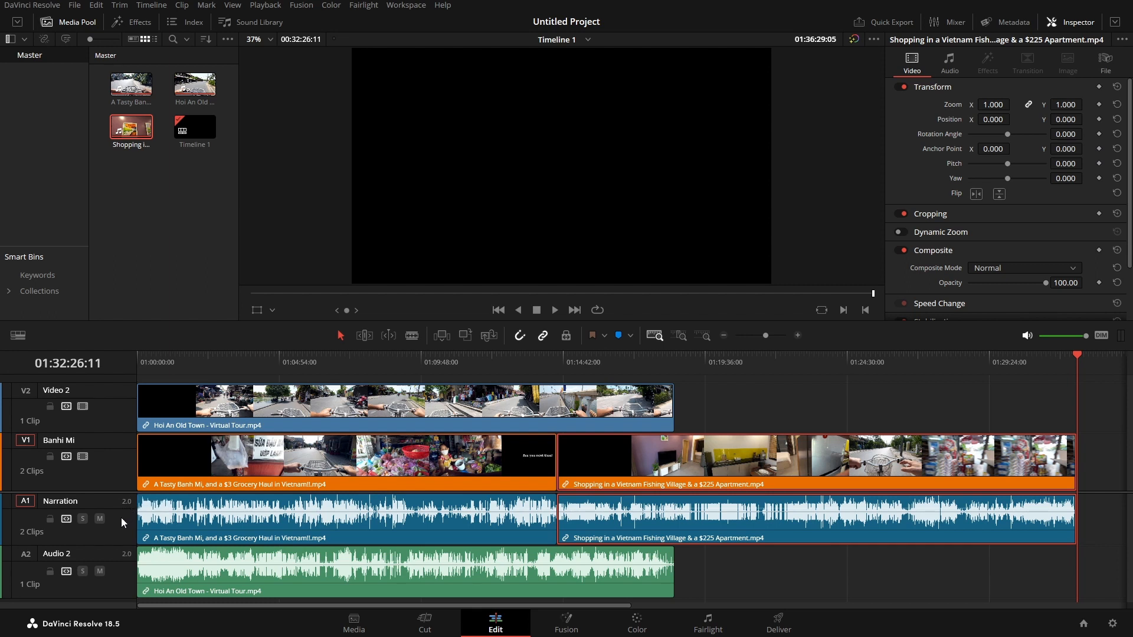
Change the Narration track's type to 5.1
right_click(120, 524)
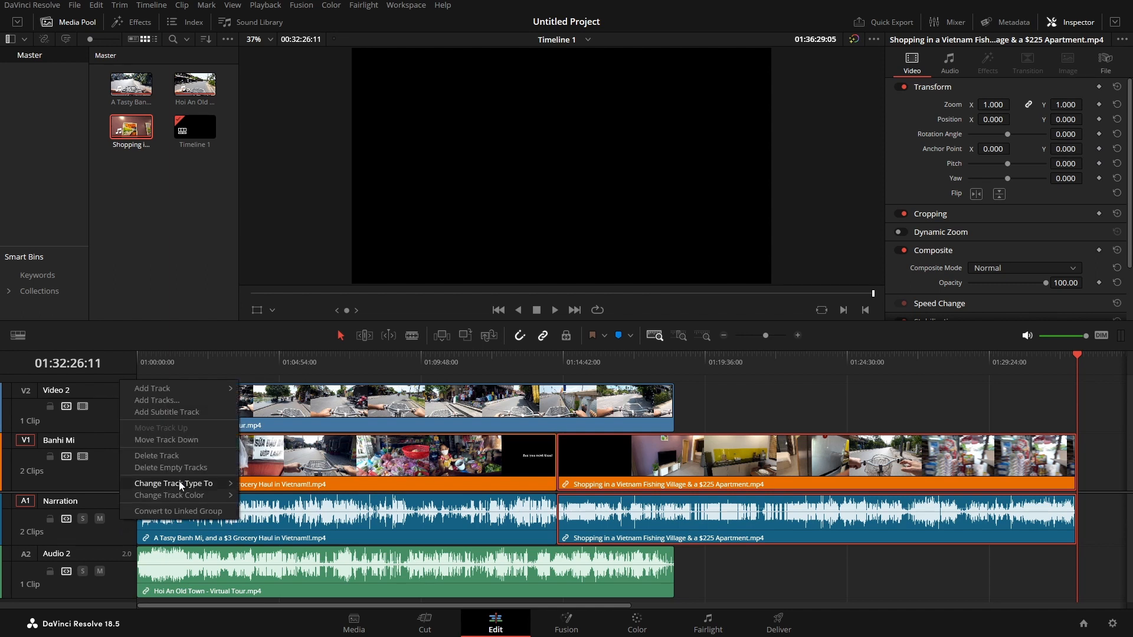
mouse_move(177, 486)
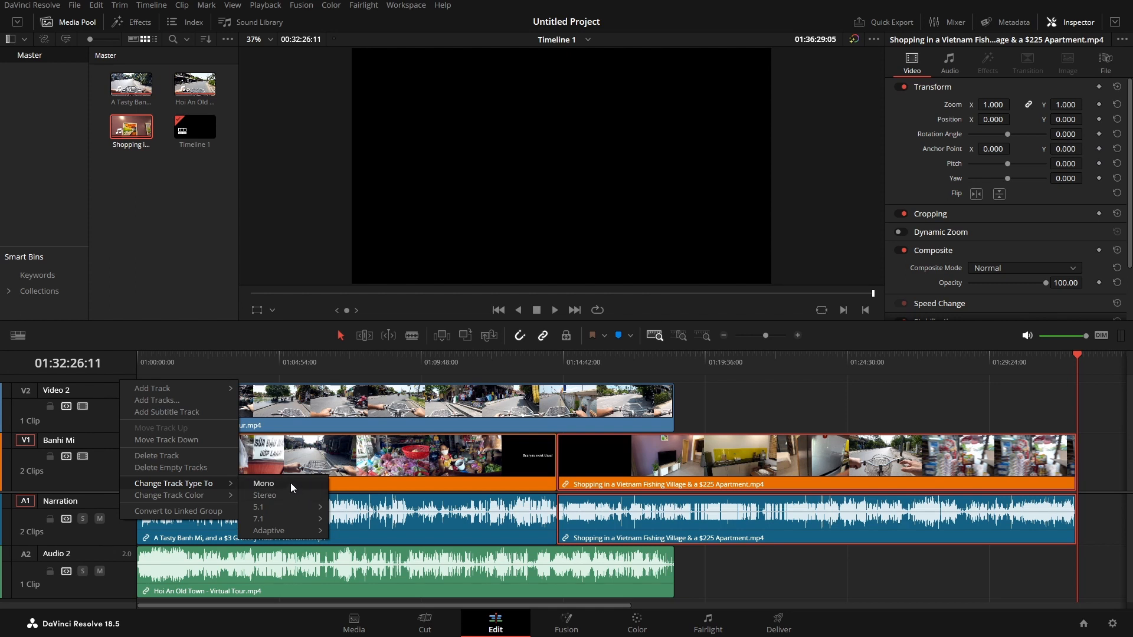
mouse_move(285, 508)
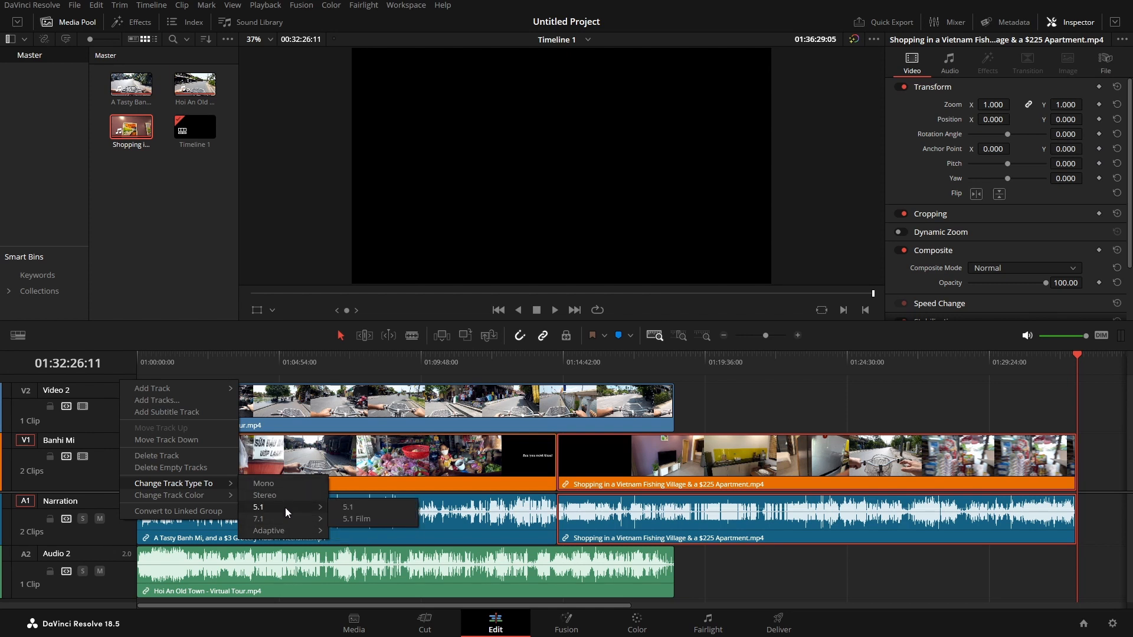
left_click(359, 509)
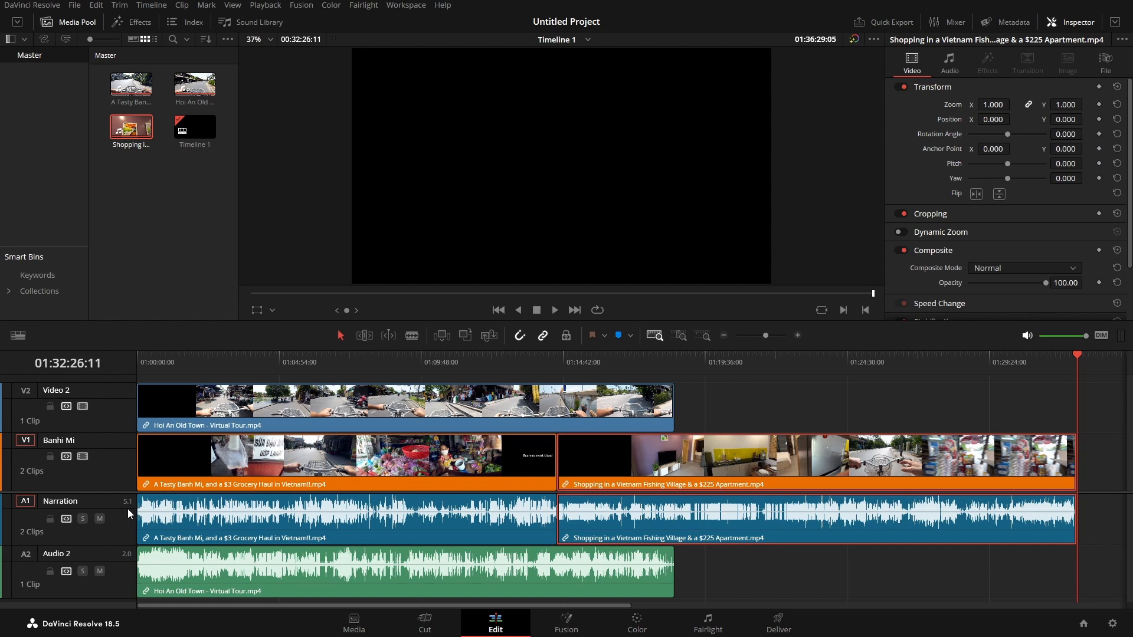
Enlarge the Narration track's height on the Fairlight page to show its channel lanes, and return to the Edit page
left_click(708, 625)
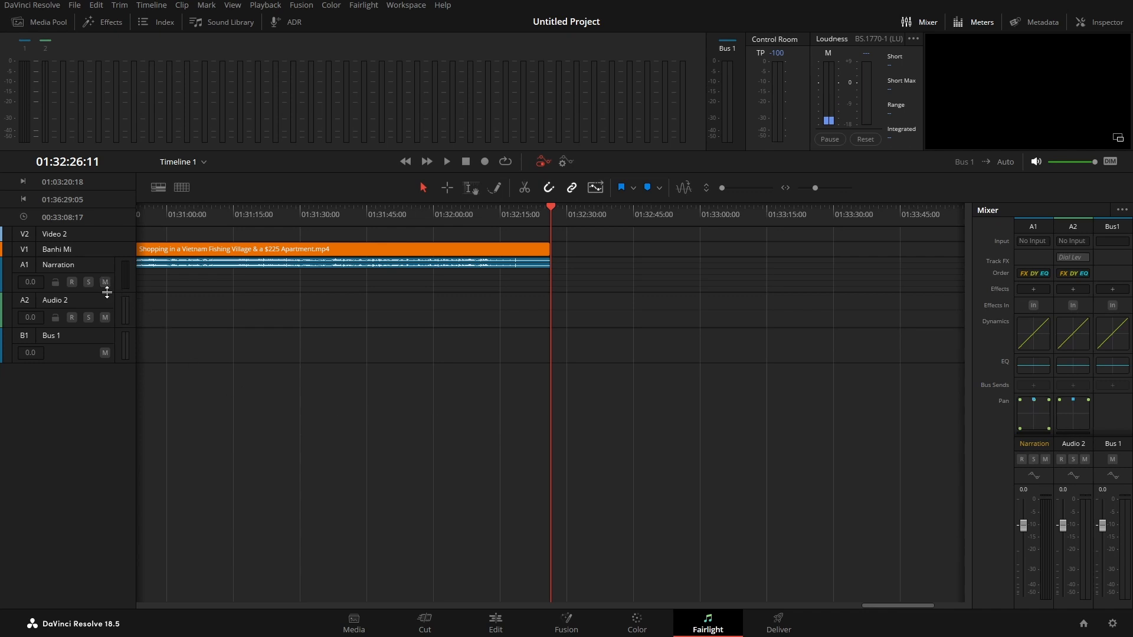
left_click_drag(104, 292, 88, 407)
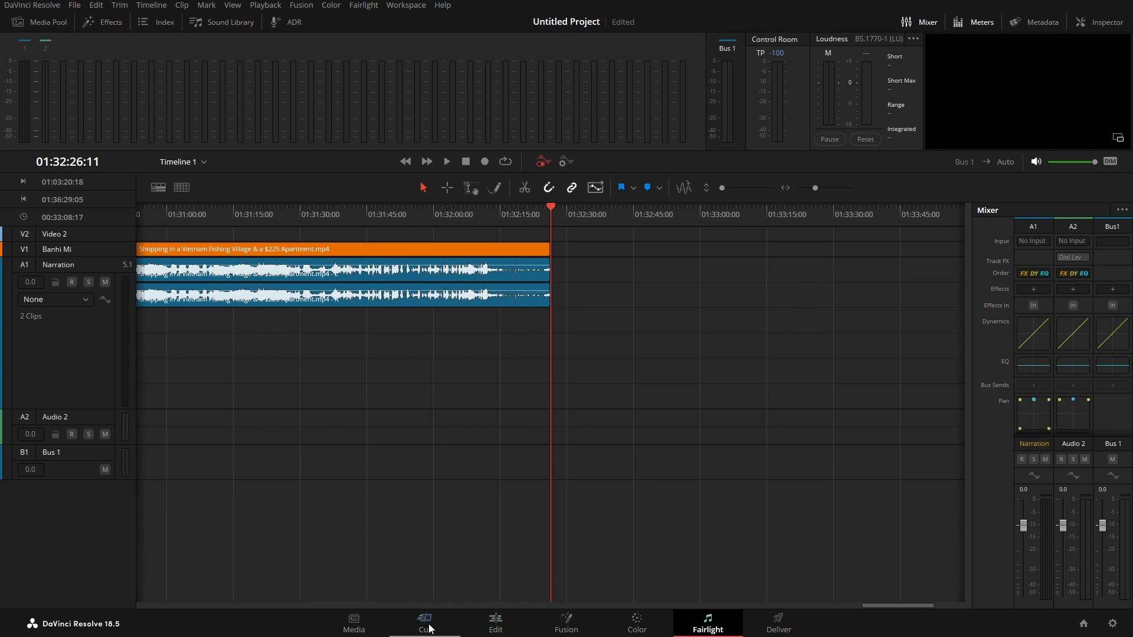
left_click(495, 626)
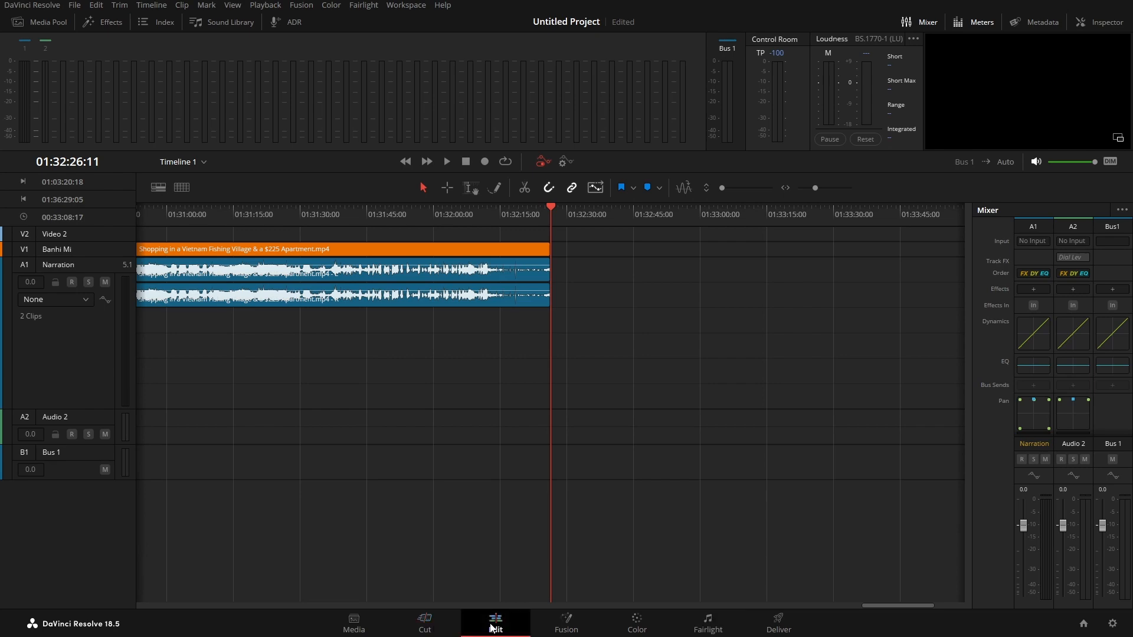
Change the Narration track's type back to Stereo
right_click(114, 532)
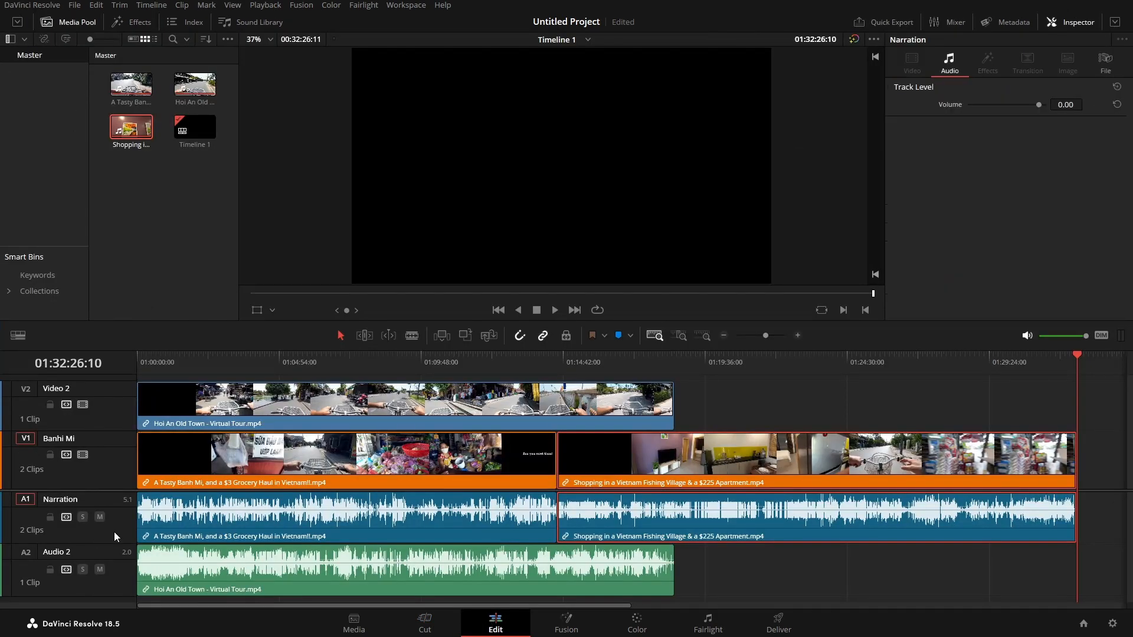
mouse_move(168, 500)
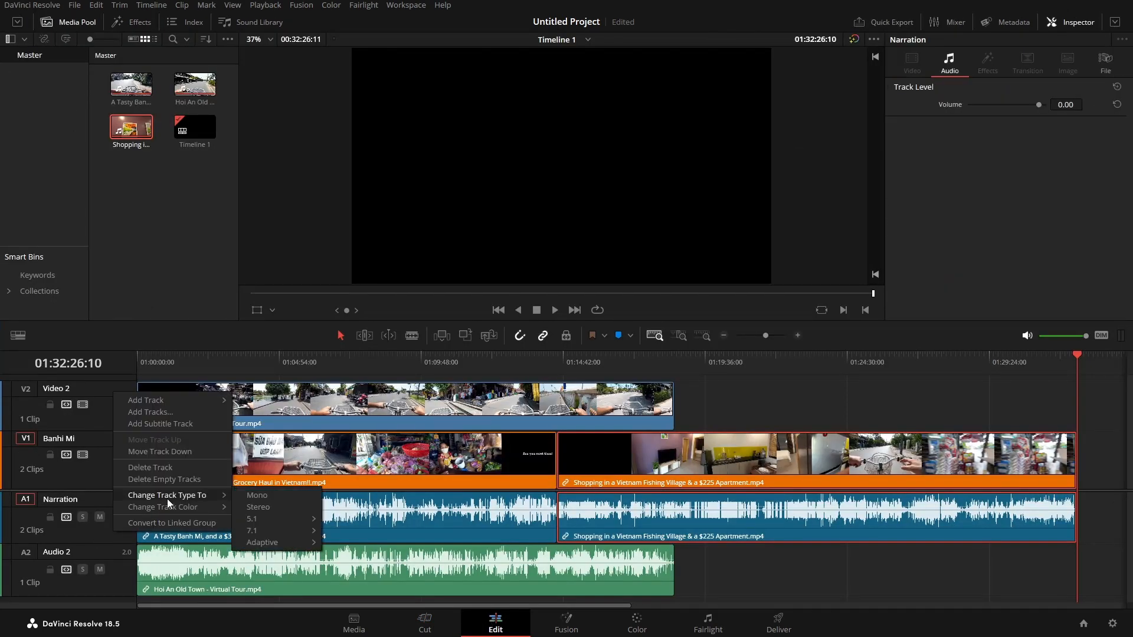
left_click(263, 509)
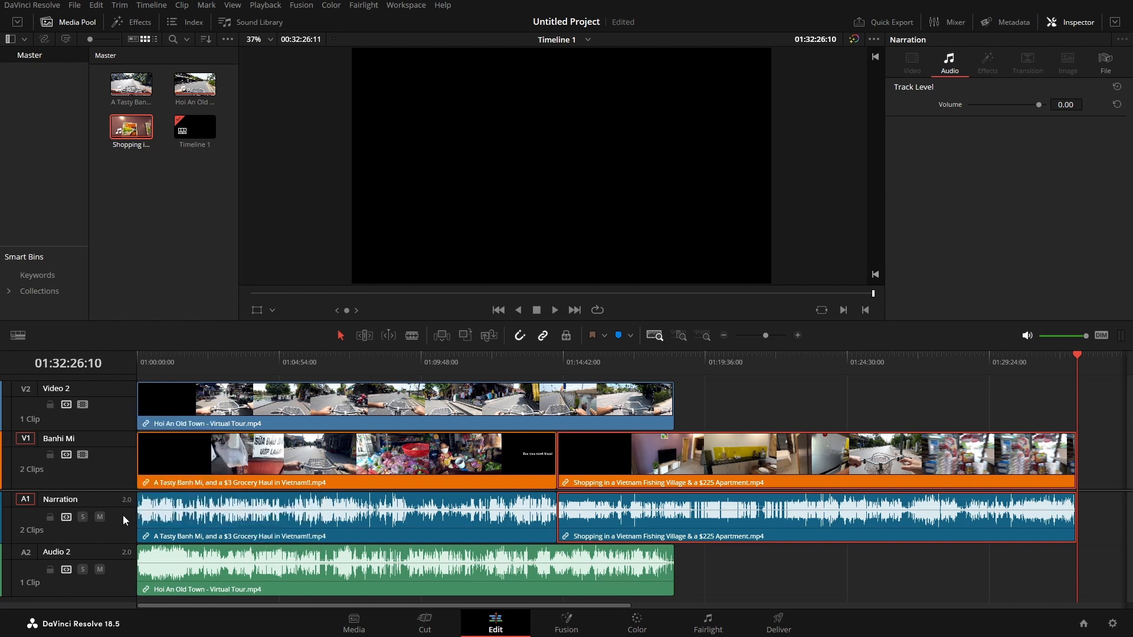
Examine the insert position and audio track type choices for adding tracks, and cancel without adding any
right_click(118, 526)
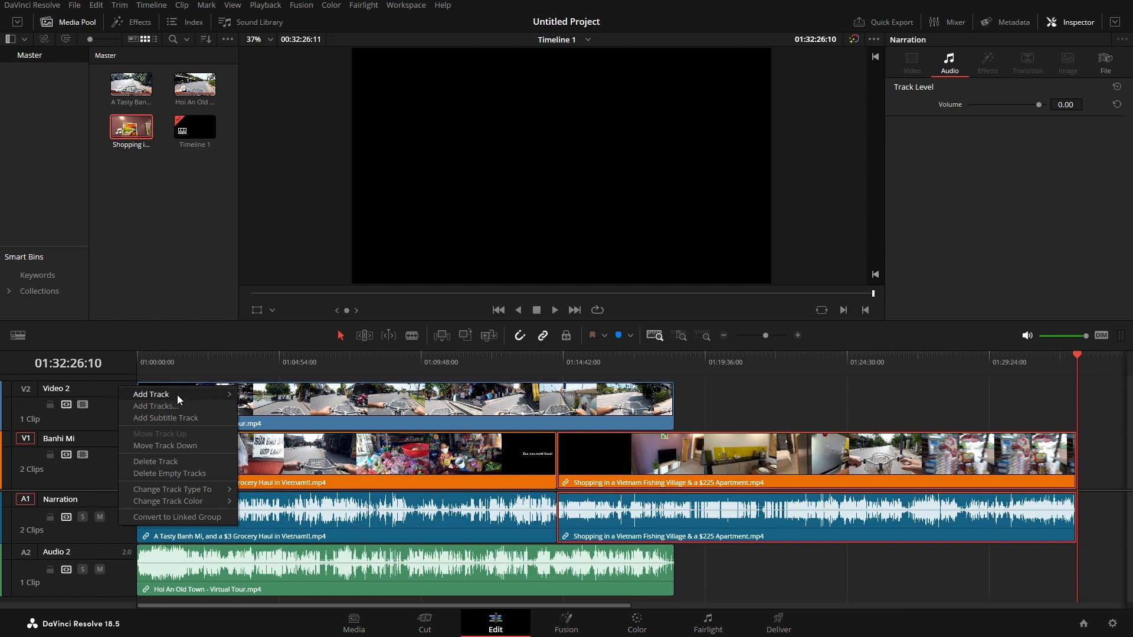
mouse_move(179, 396)
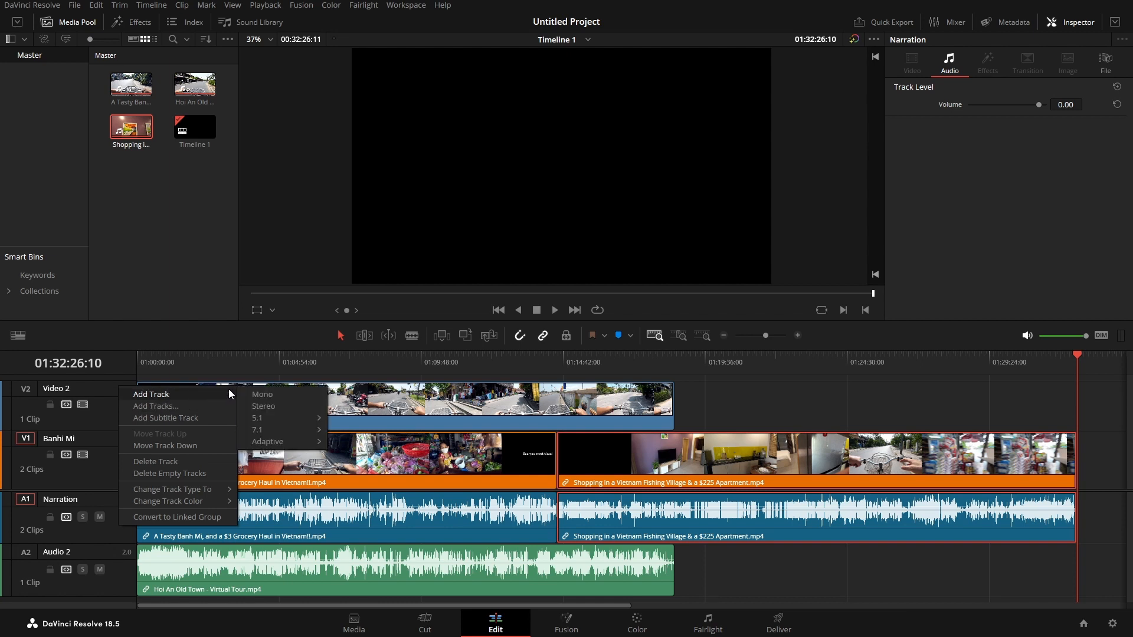
left_click(194, 406)
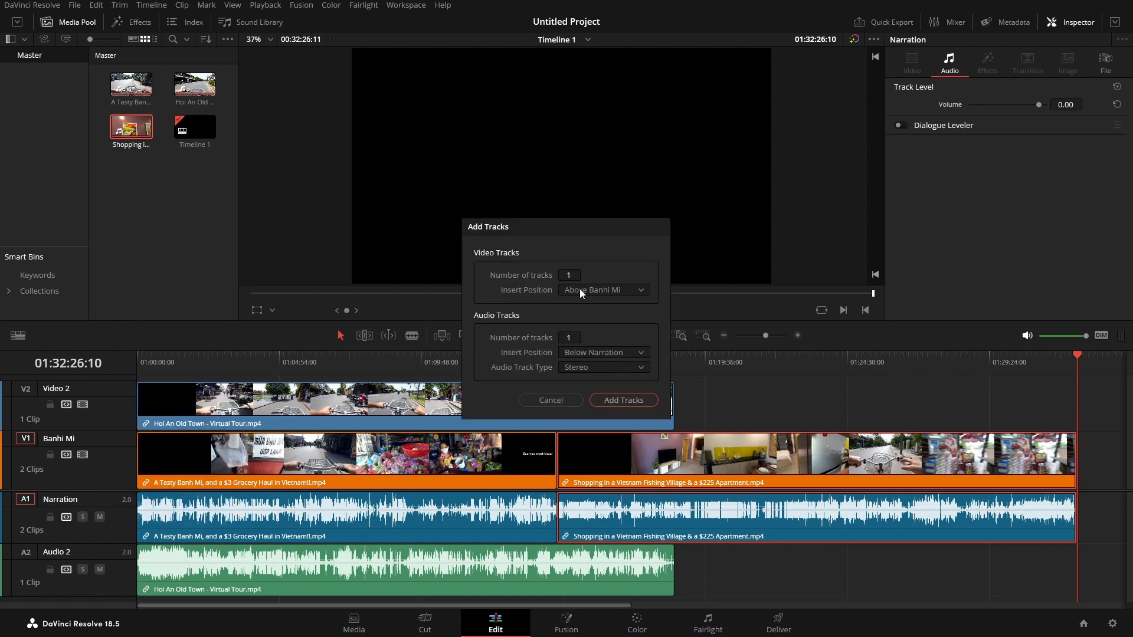
left_click(617, 291)
left_click(637, 265)
left_click(620, 352)
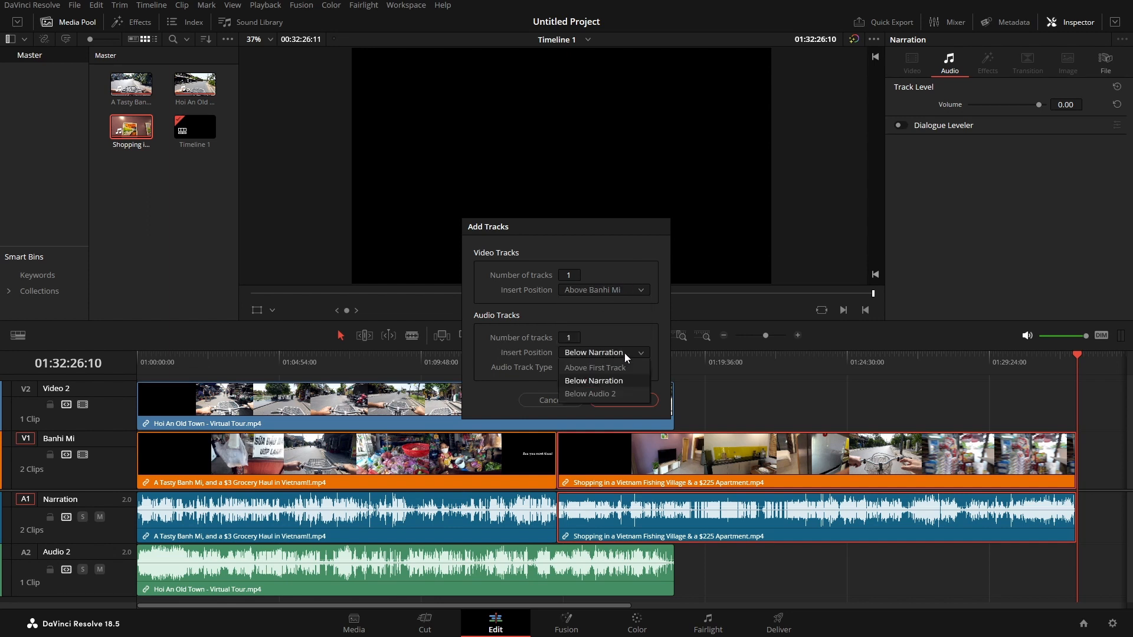
left_click(659, 349)
left_click(640, 366)
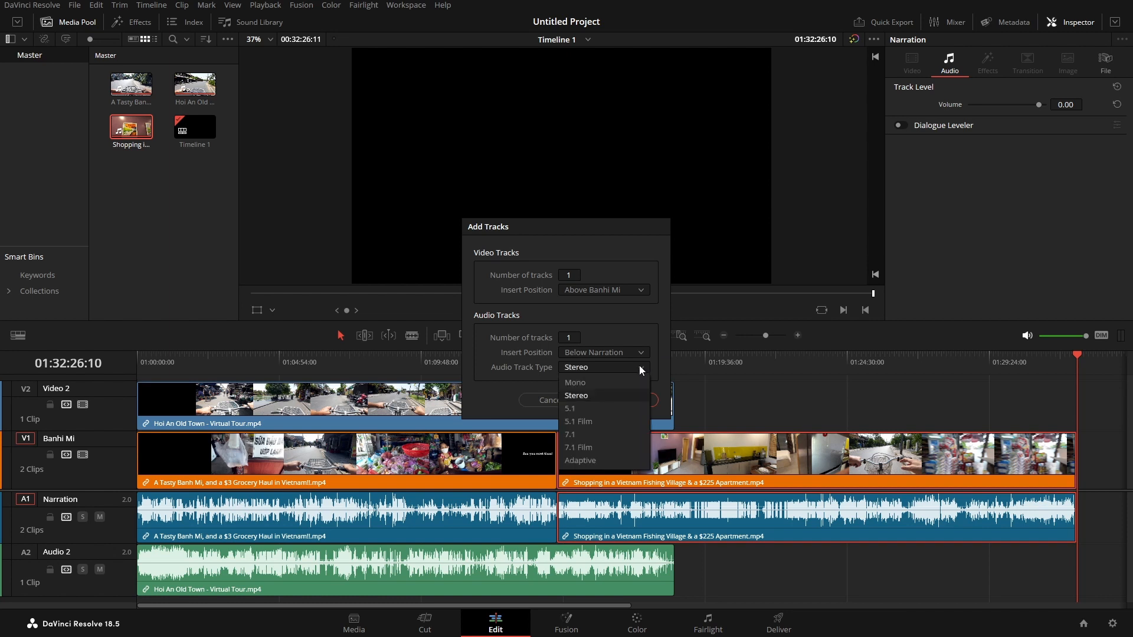
left_click(662, 362)
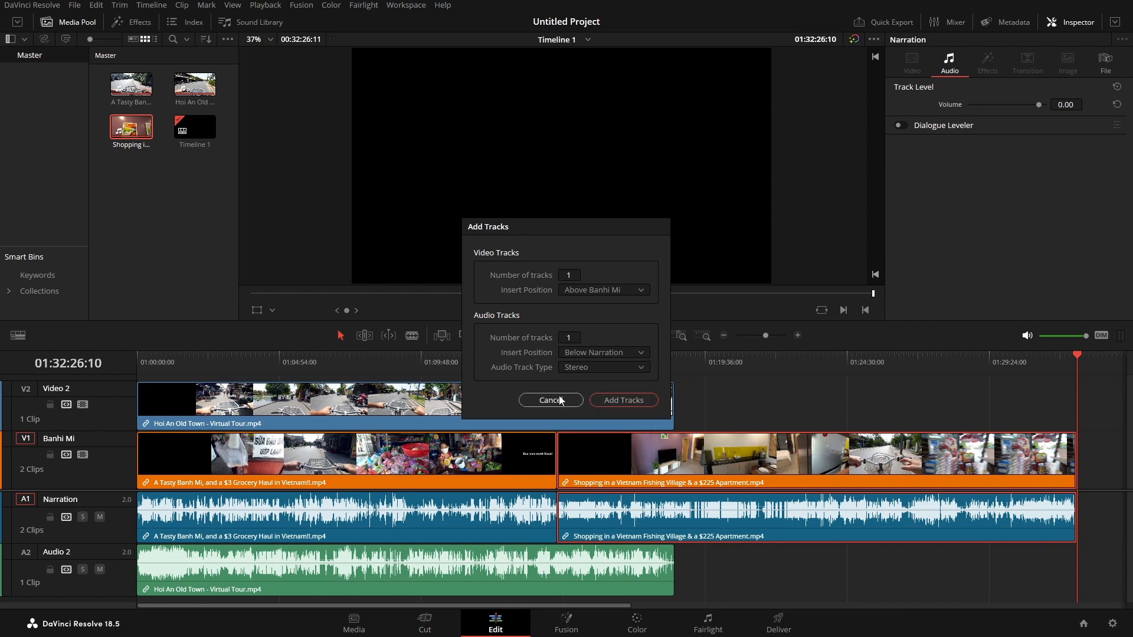
left_click(550, 400)
right_click(122, 520)
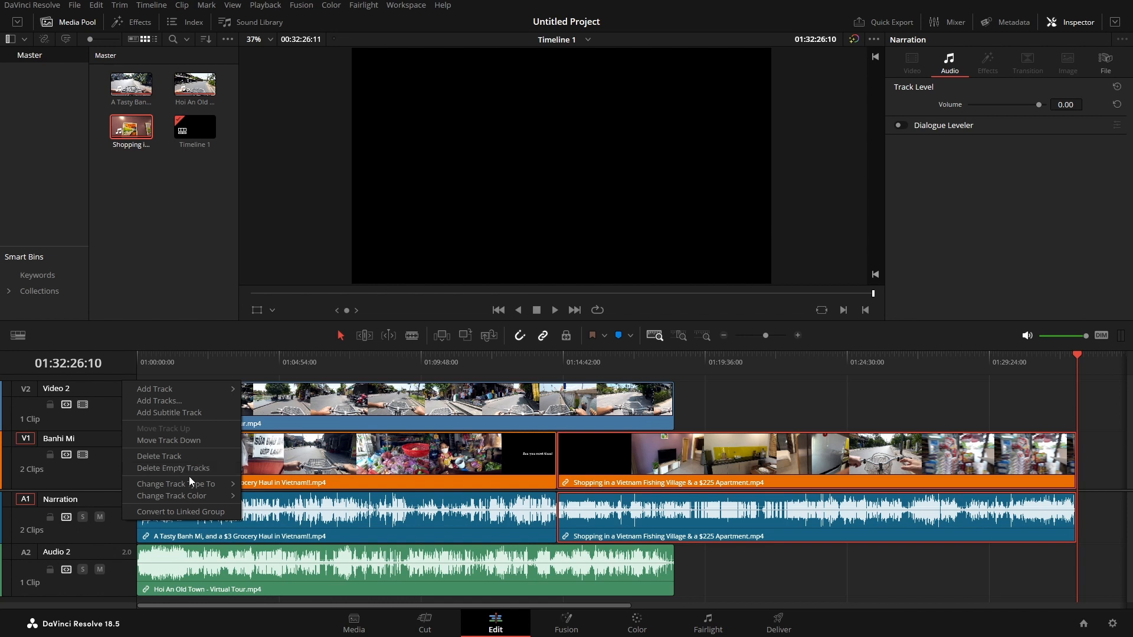
mouse_move(197, 488)
left_click(105, 533)
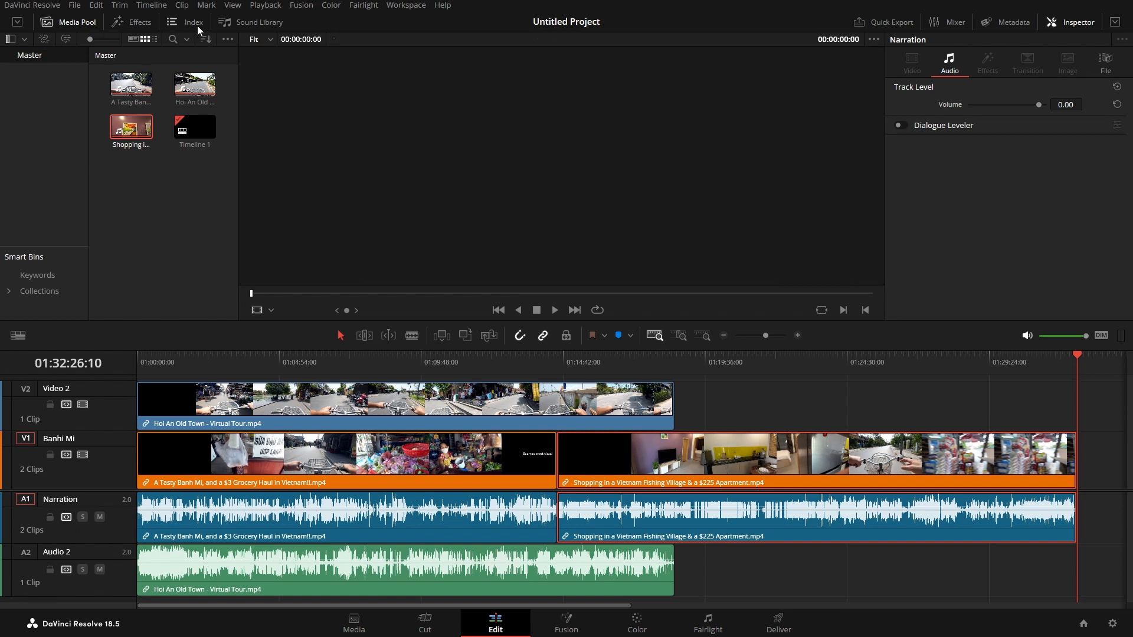
Show the track list in the timeline index, and lock and unlock all four tracks from it
left_click(193, 24)
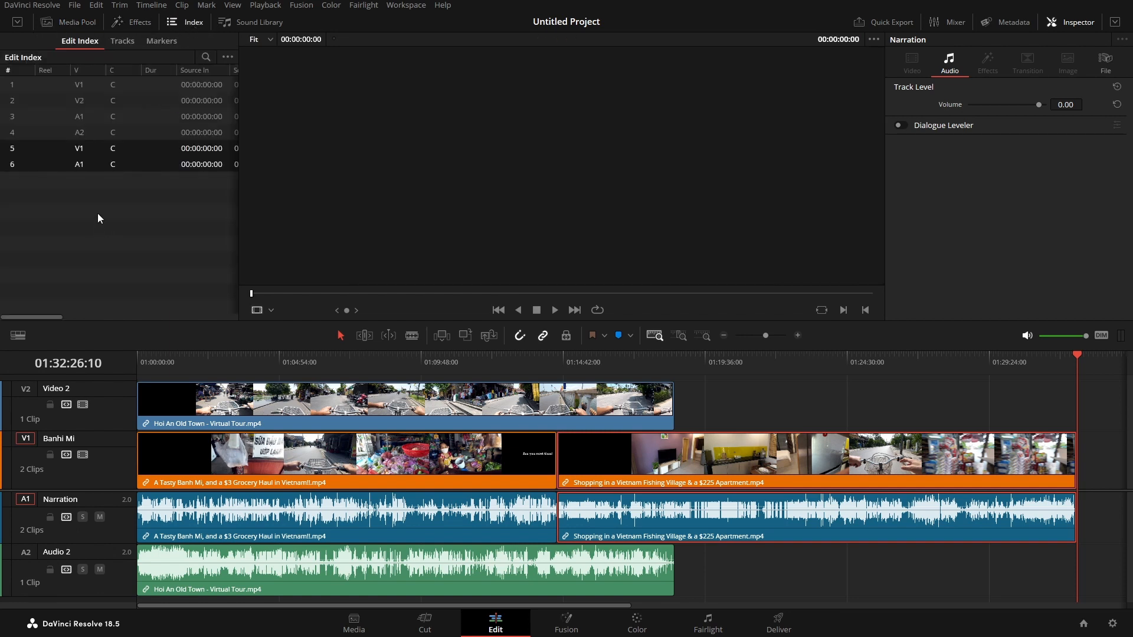
left_click(124, 41)
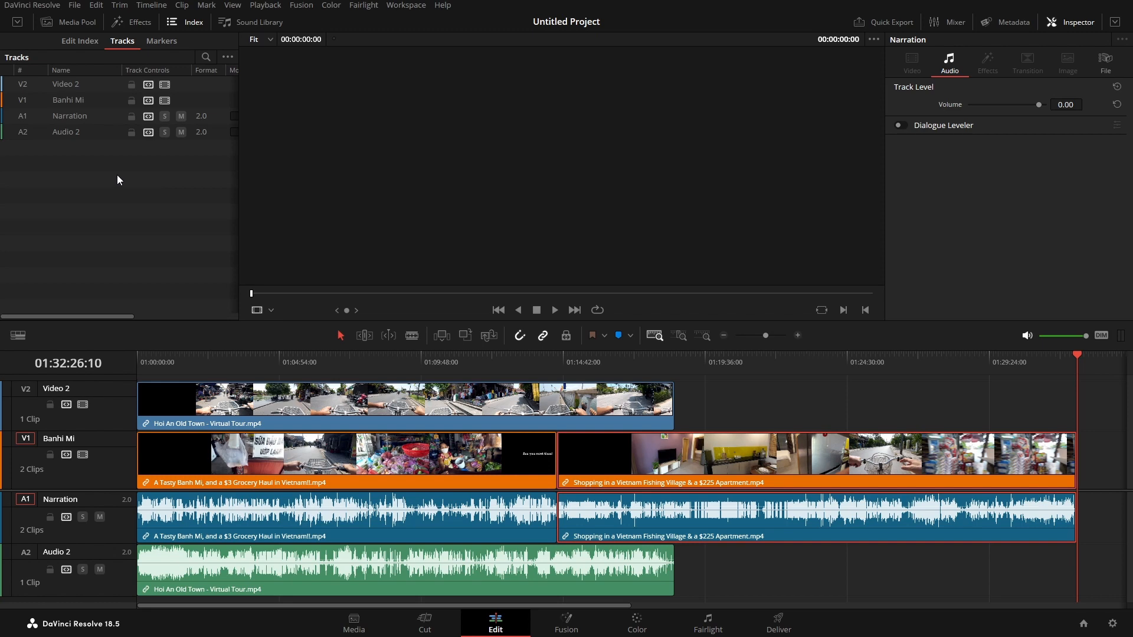
left_click(131, 84)
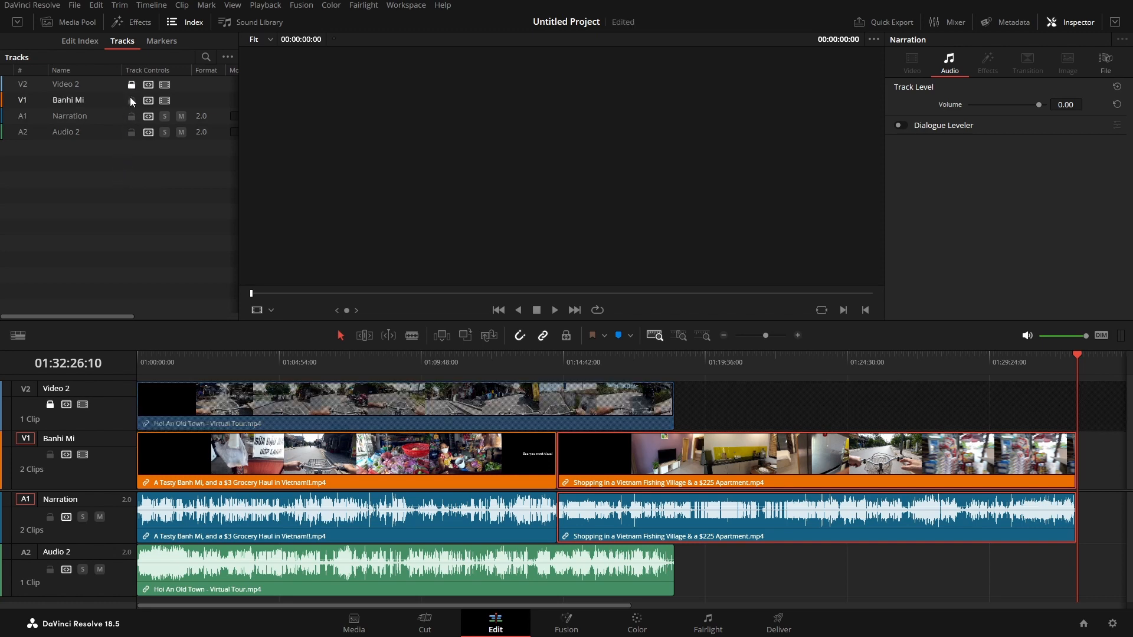
left_click(131, 100)
left_click(131, 116)
left_click(131, 132)
left_click(131, 132)
left_click(132, 117)
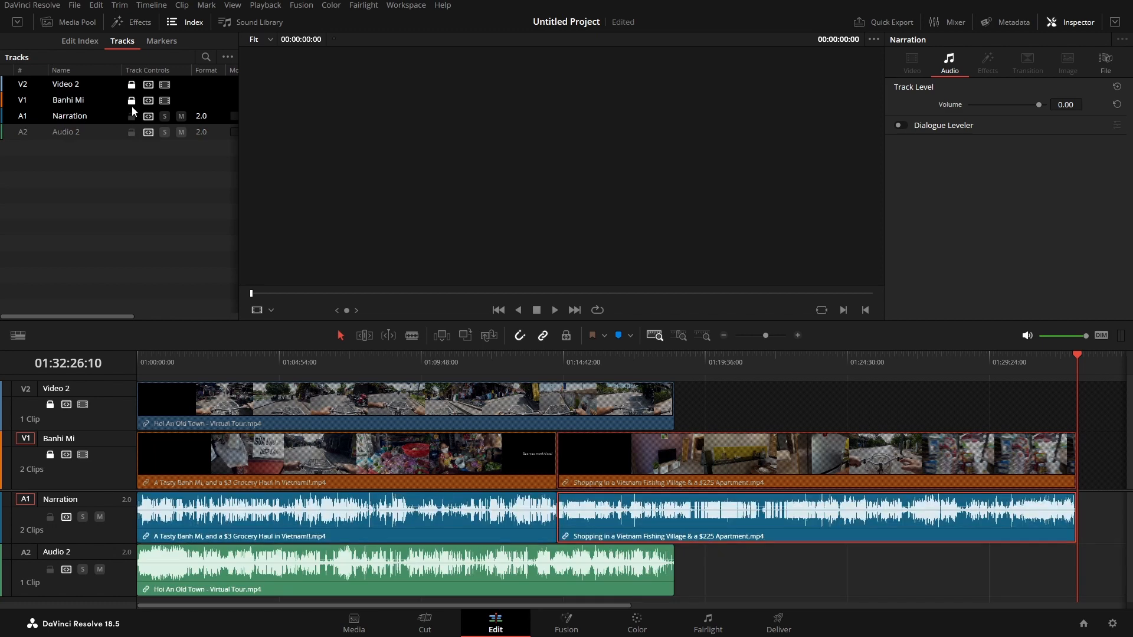
left_click(132, 101)
left_click(131, 86)
Turn auto track selection off and back on for the Video 2, Banhi Mi and Narration tracks in the index
left_click(149, 85)
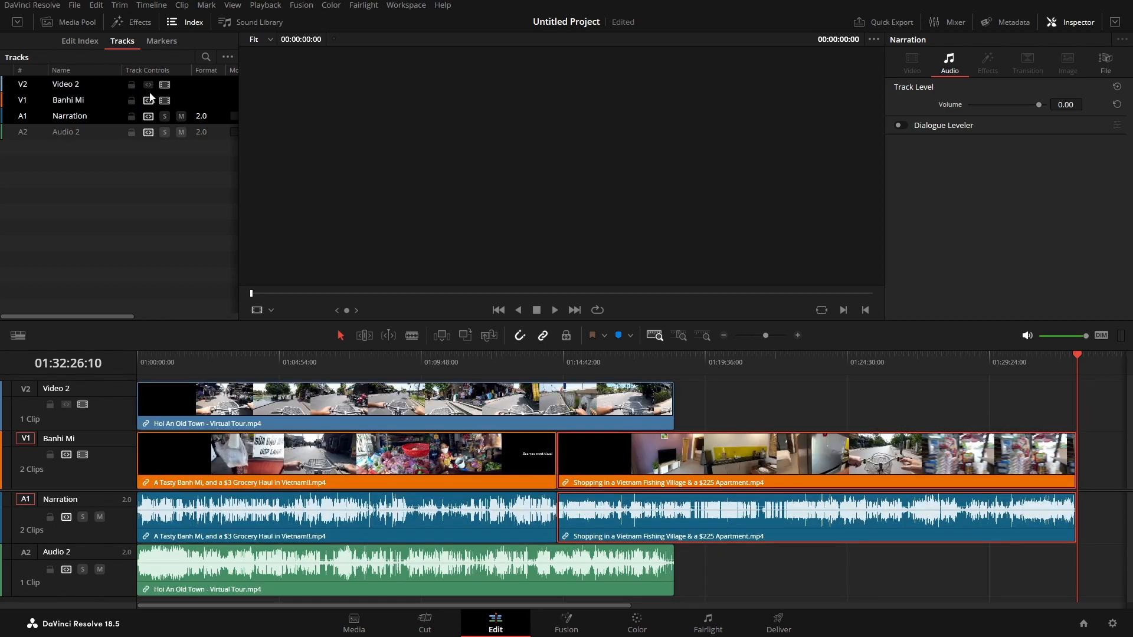
left_click(148, 100)
left_click(148, 116)
left_click(148, 100)
left_click(149, 85)
left_click(149, 117)
Try the solo controls of Narration and Audio 2 and the mute control of Audio 2 in the index, and clear them all
left_click(165, 116)
left_click(182, 133)
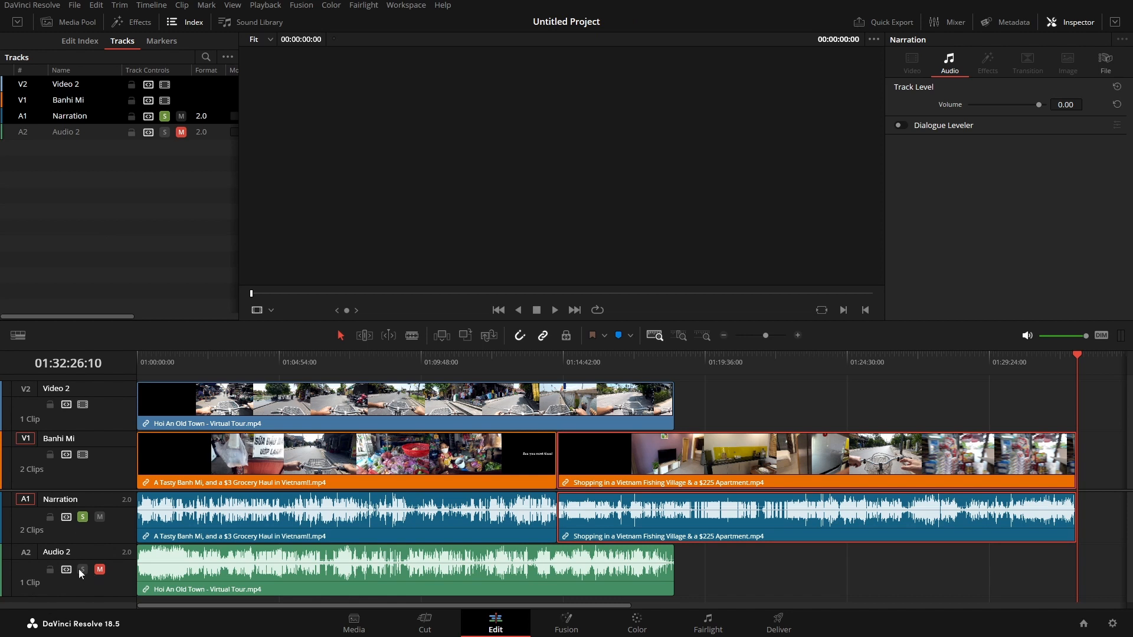
left_click(181, 132)
left_click(164, 132)
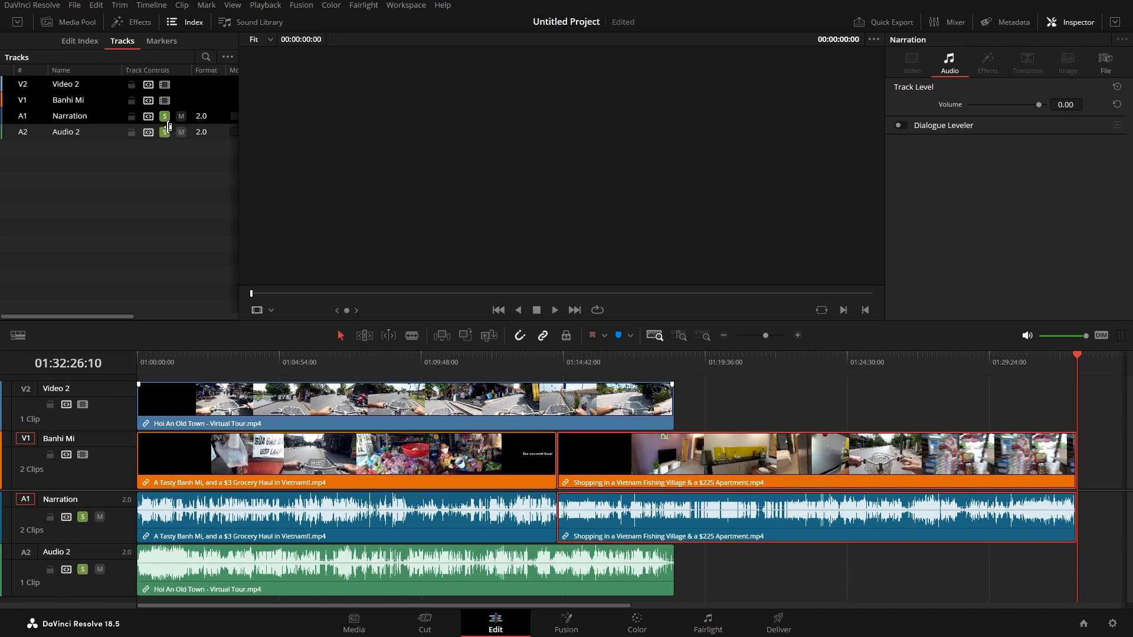
left_click(165, 116)
left_click(165, 132)
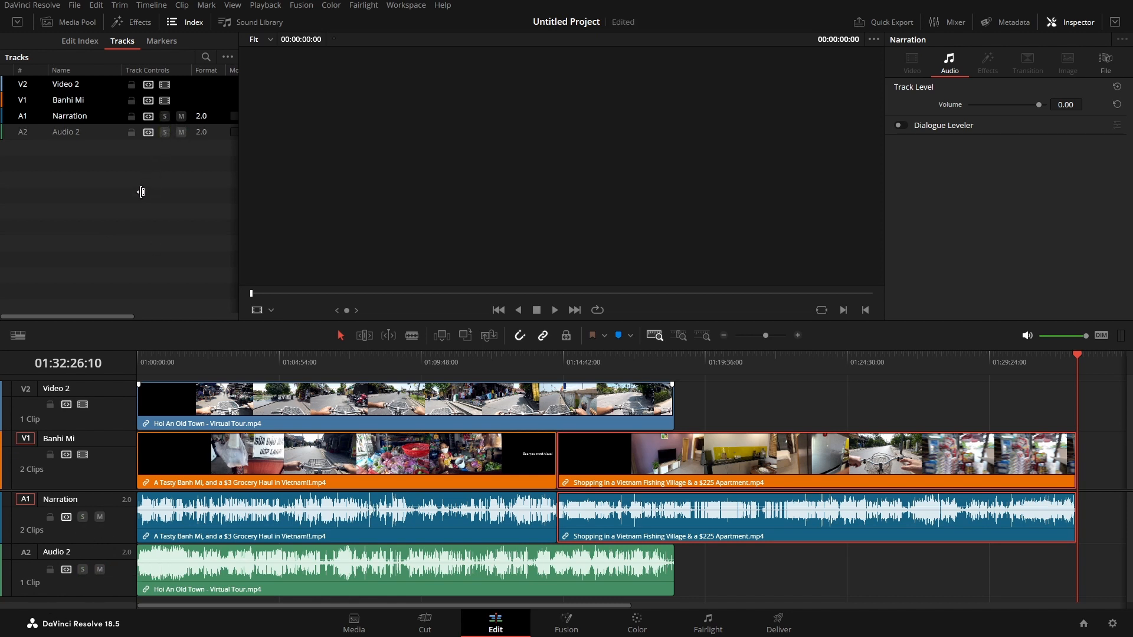
Examine the track list's remaining columns, including Monitor, ADC, VCA and Tags
left_click_drag(66, 319, 168, 312)
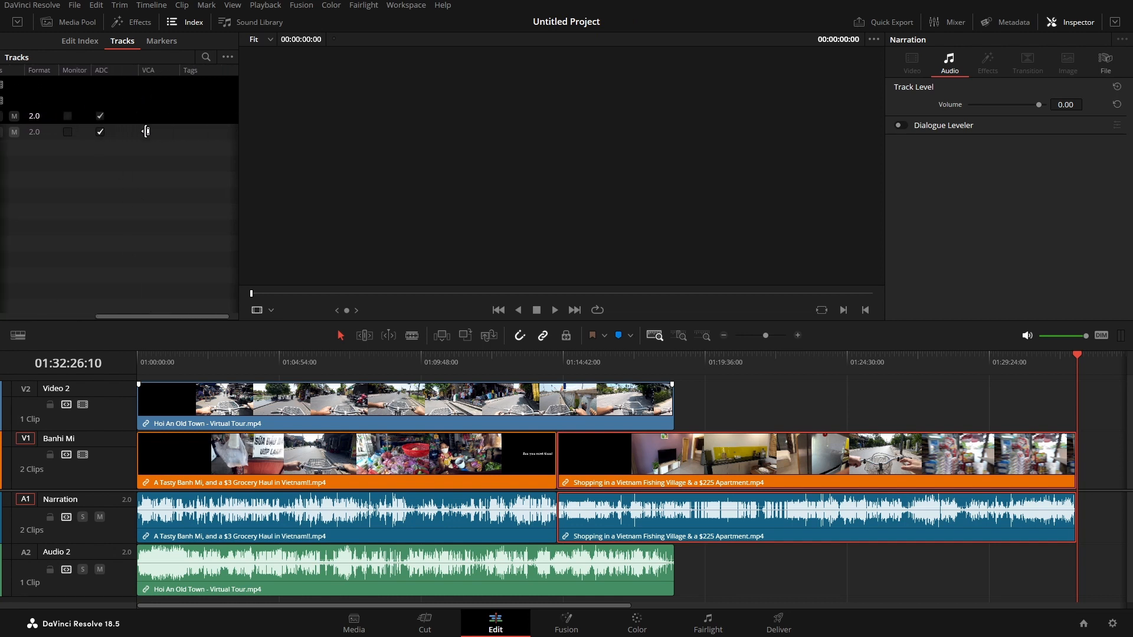
left_click_drag(175, 317, 44, 316)
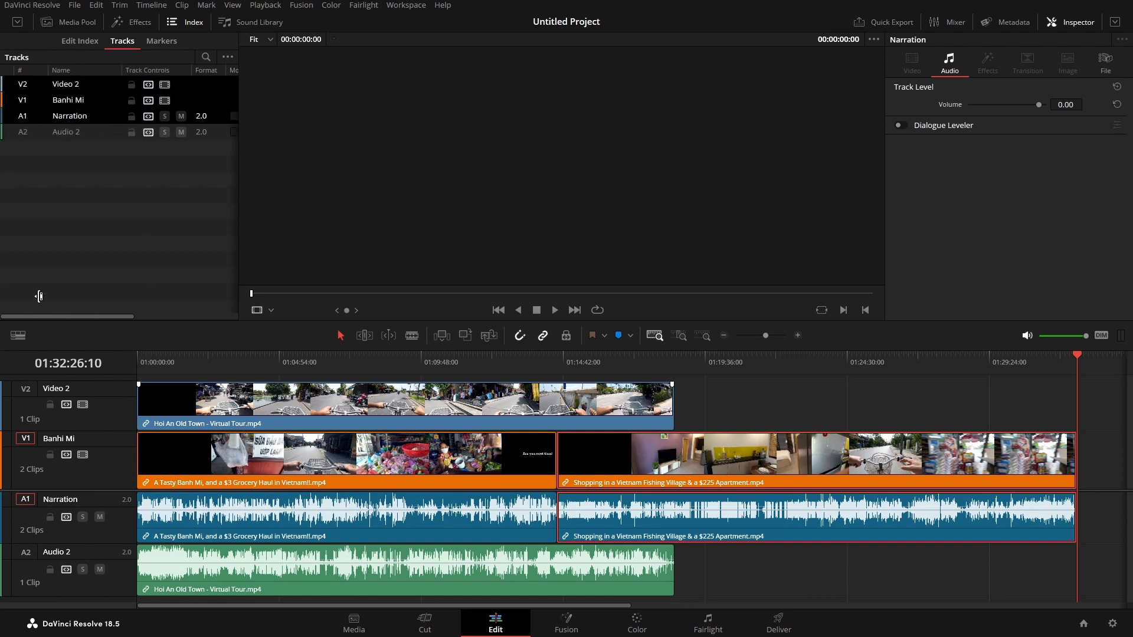